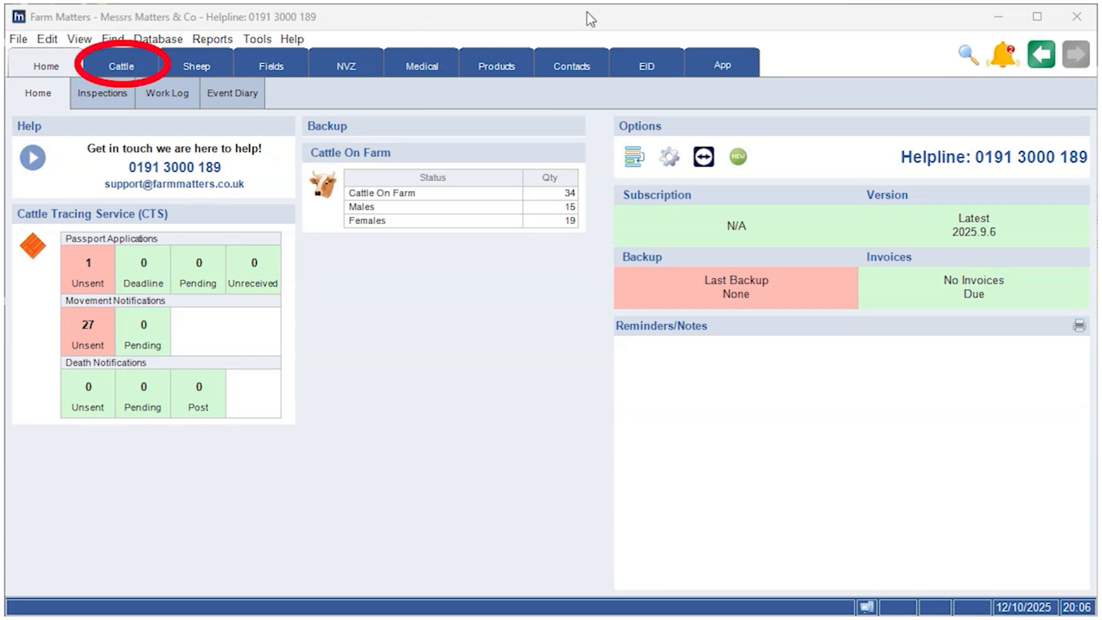
Open the flag settings from an animal in the on-farm cattle list
left_click(130, 66)
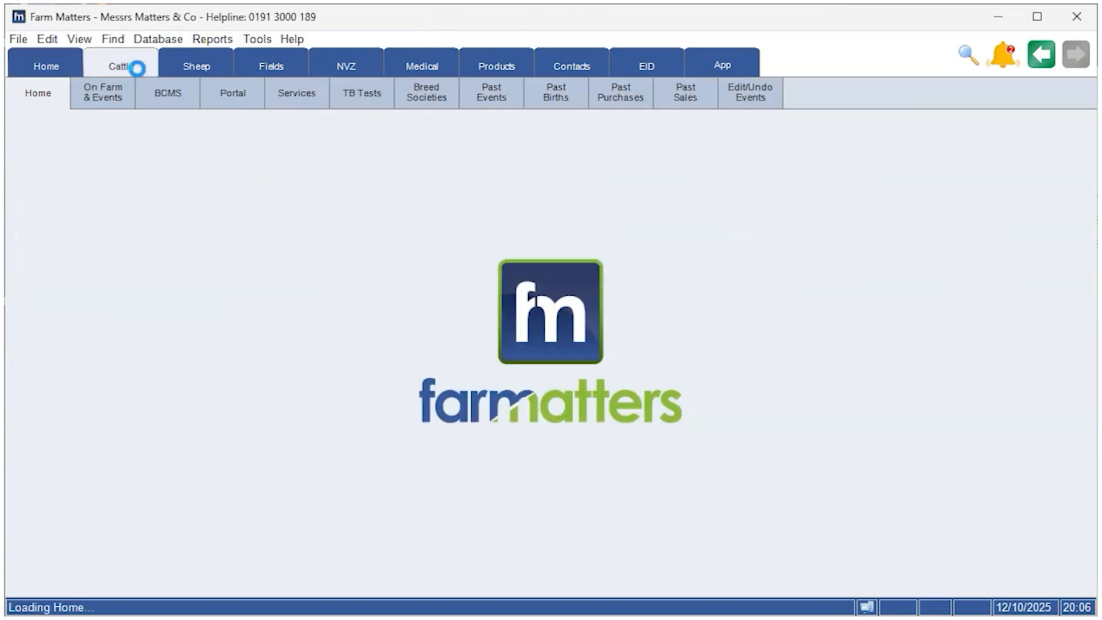
left_click(213, 161)
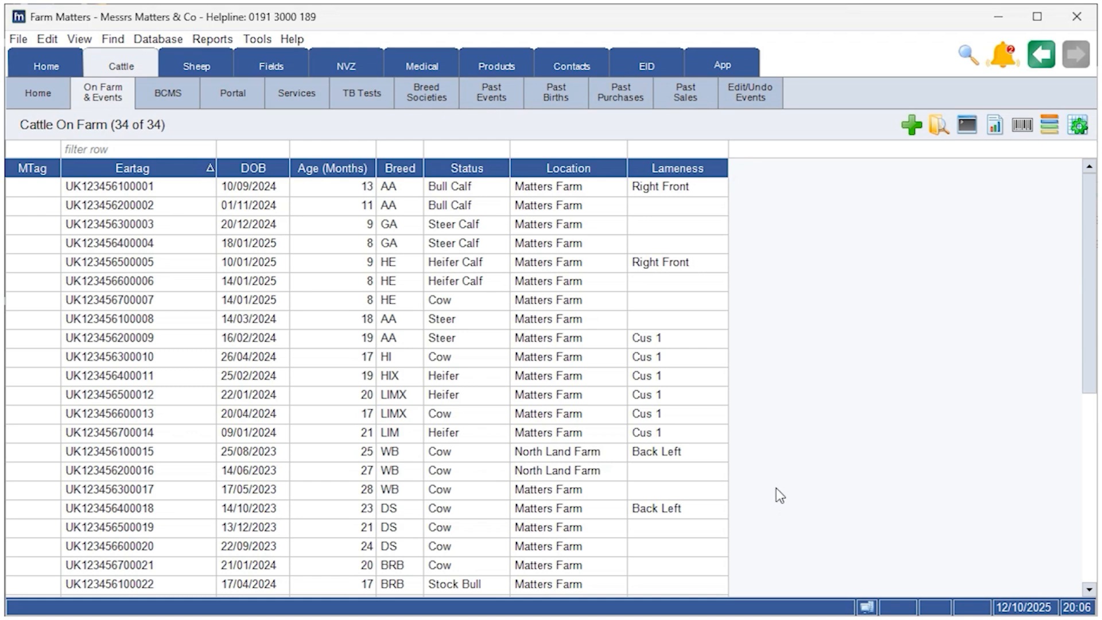
right_click(117, 201)
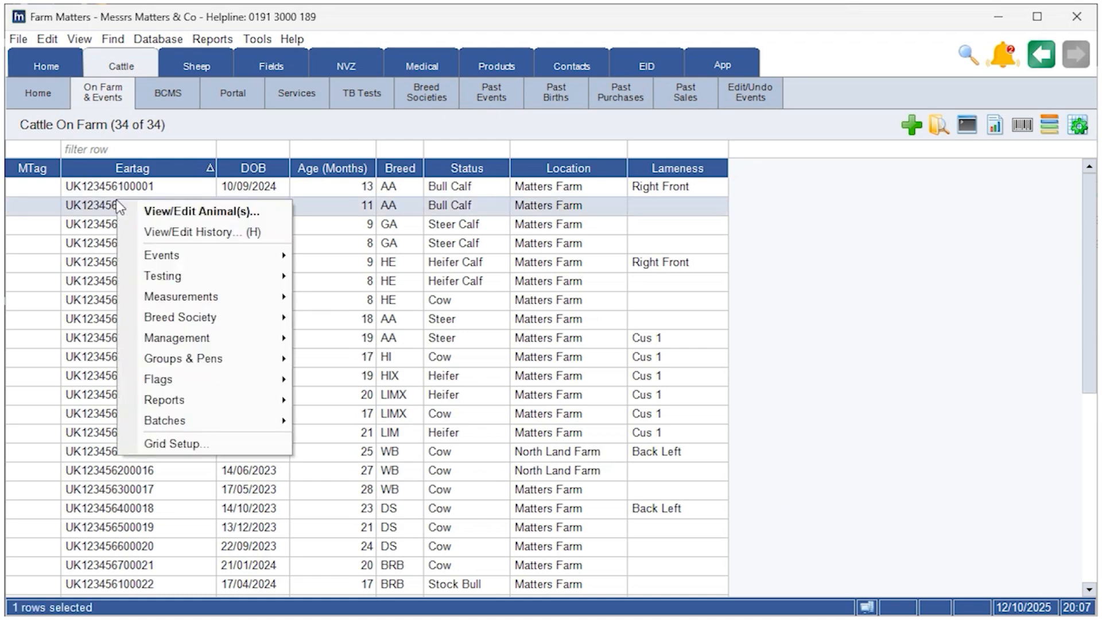
mouse_move(242, 379)
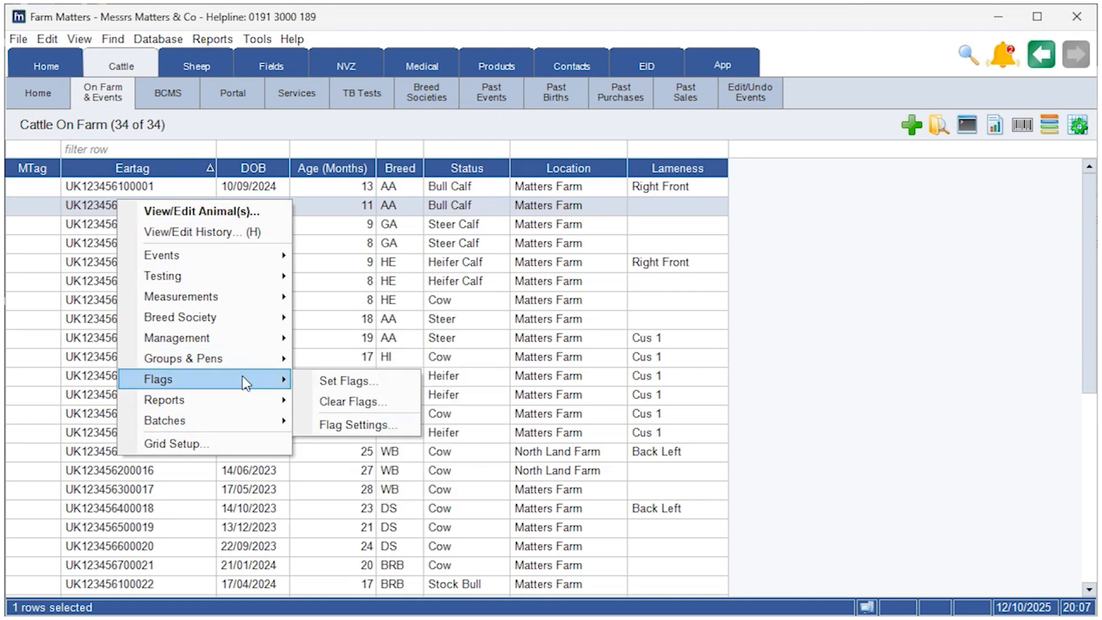
left_click(383, 430)
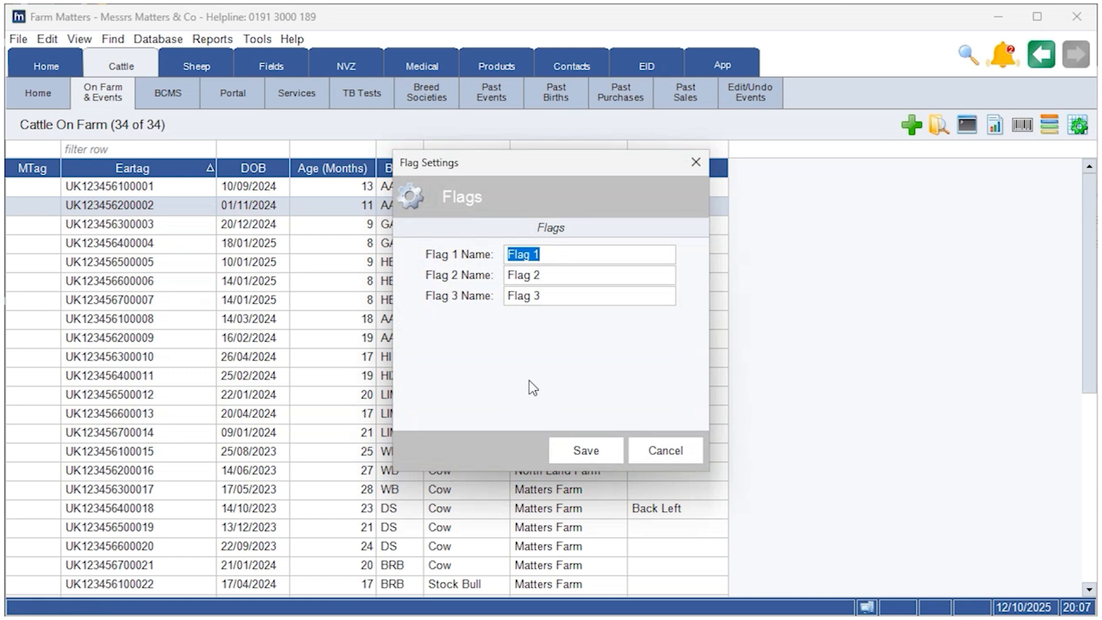
Rename the first flag as TD1 and the second flag as TD2, and save the flag settings
key("Caps_Lock")
type("TD2")
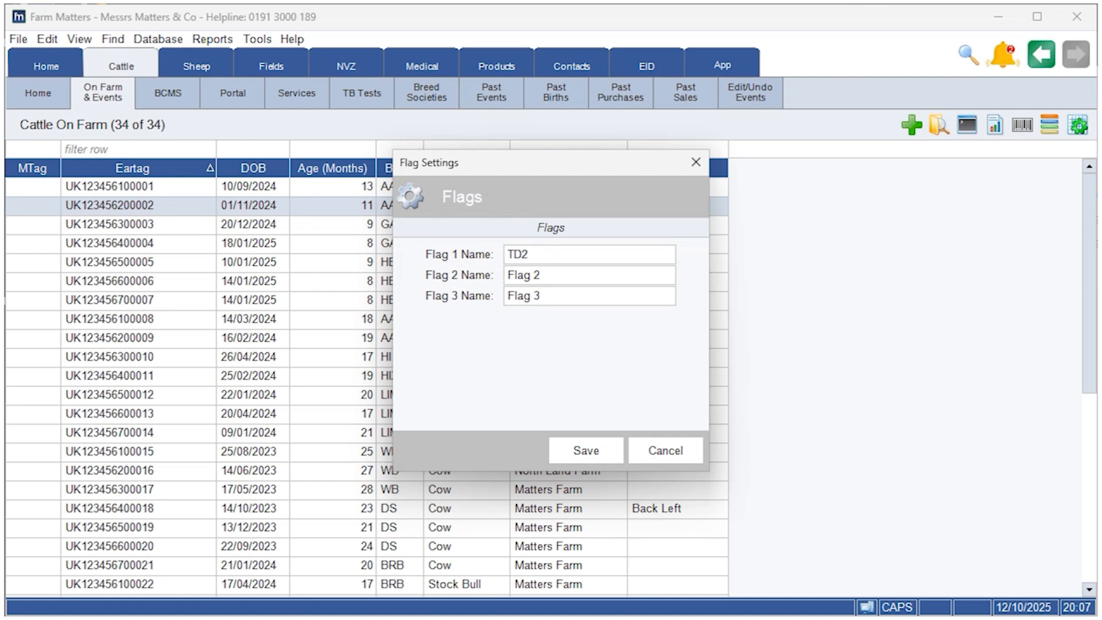
key("BackSpace")
type("1")
key("Tab")
key("Caps_Lock")
type("td")
key("BackSpace")
key("BackSpace")
key("Caps_Lock")
type("TD2")
left_click(580, 449)
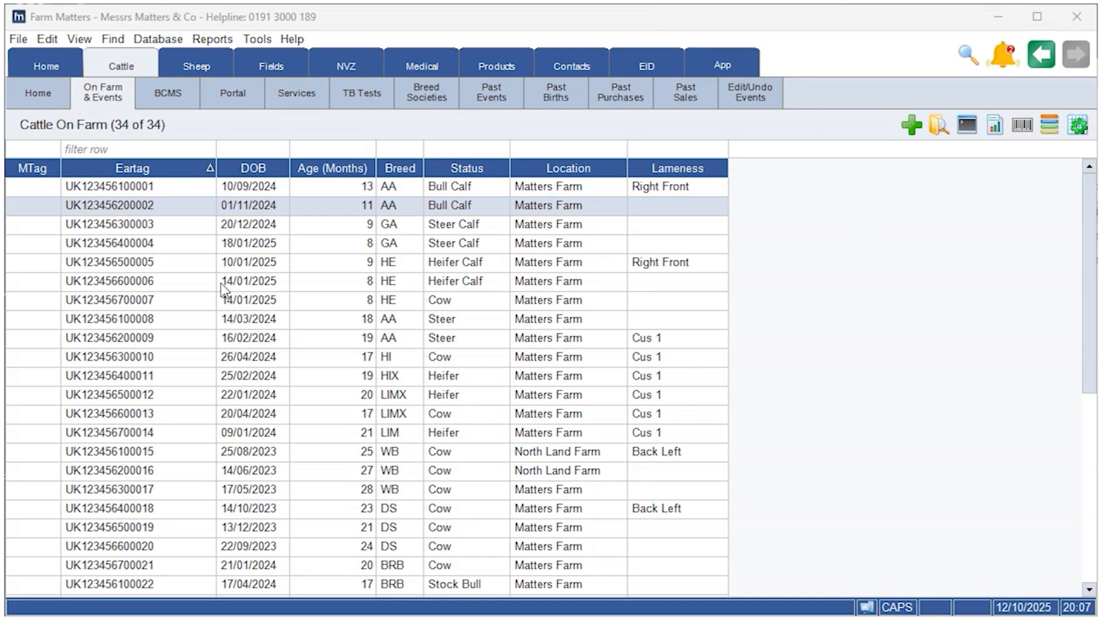
Add the TD1, TD1 Reason, TD2 and TD2 Reason columns to the cattle grid
right_click(188, 280)
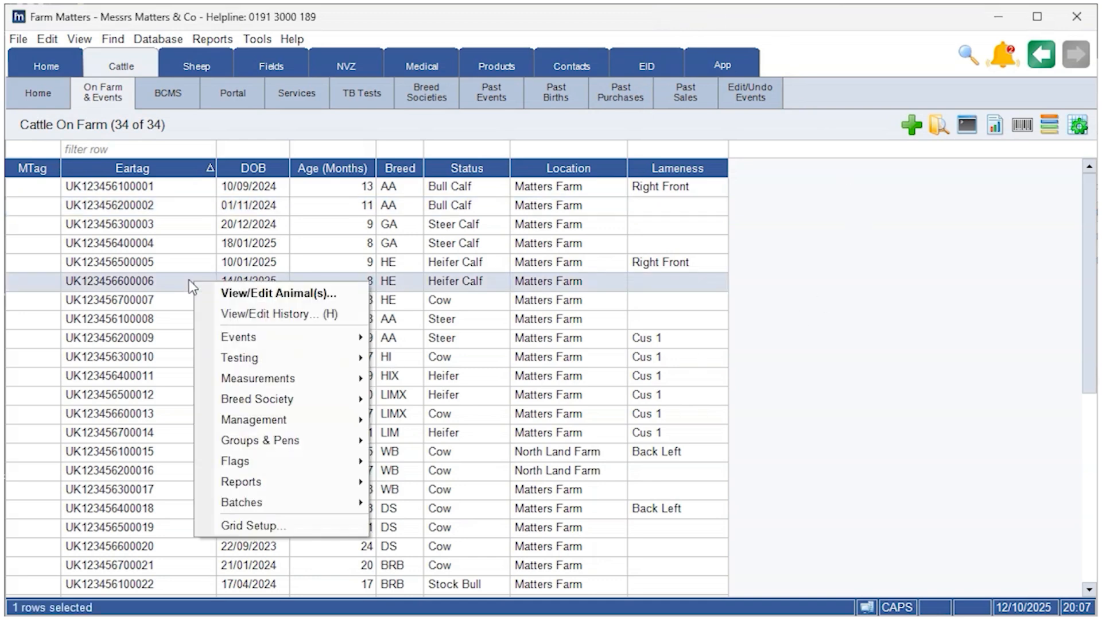
left_click(302, 523)
left_click(694, 232)
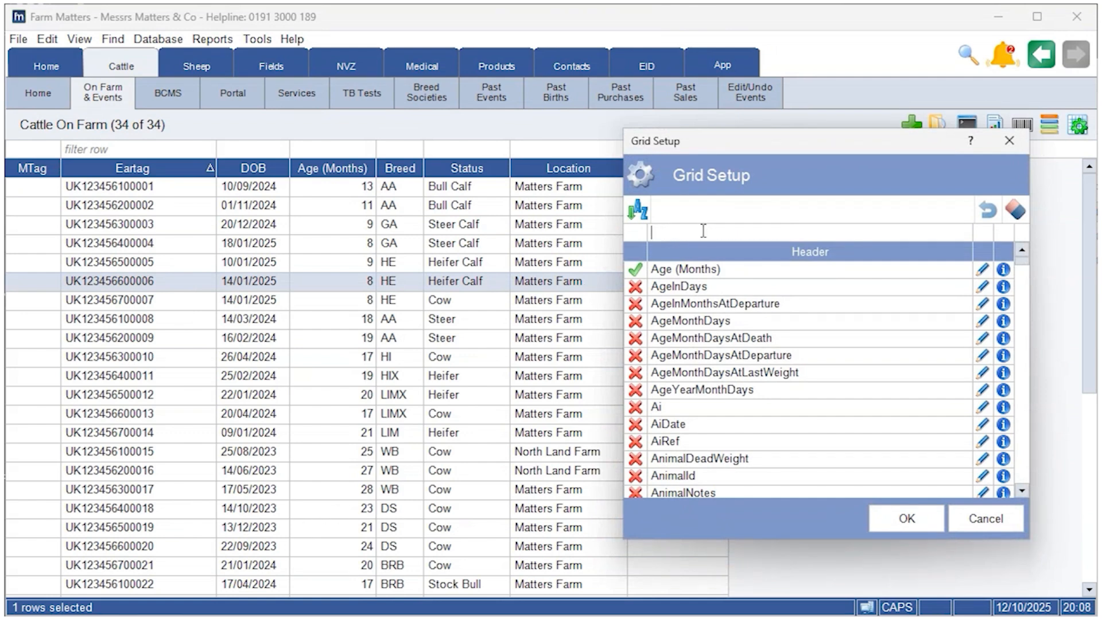
key("Caps_Lock")
type("td")
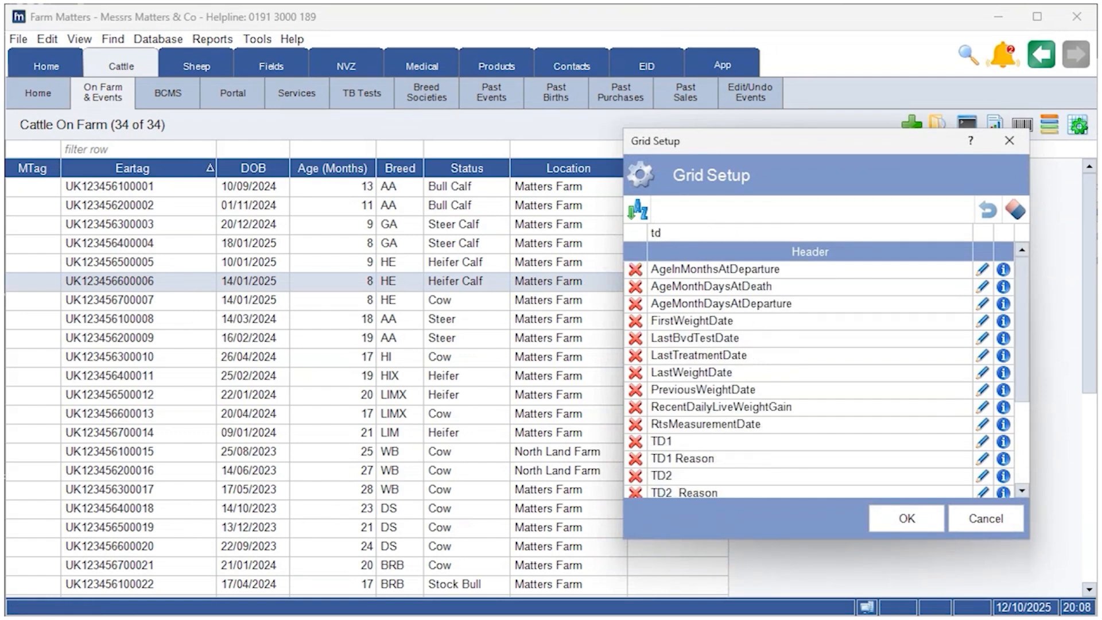
left_click(635, 442)
left_click(635, 458)
left_click(635, 475)
left_click(635, 493)
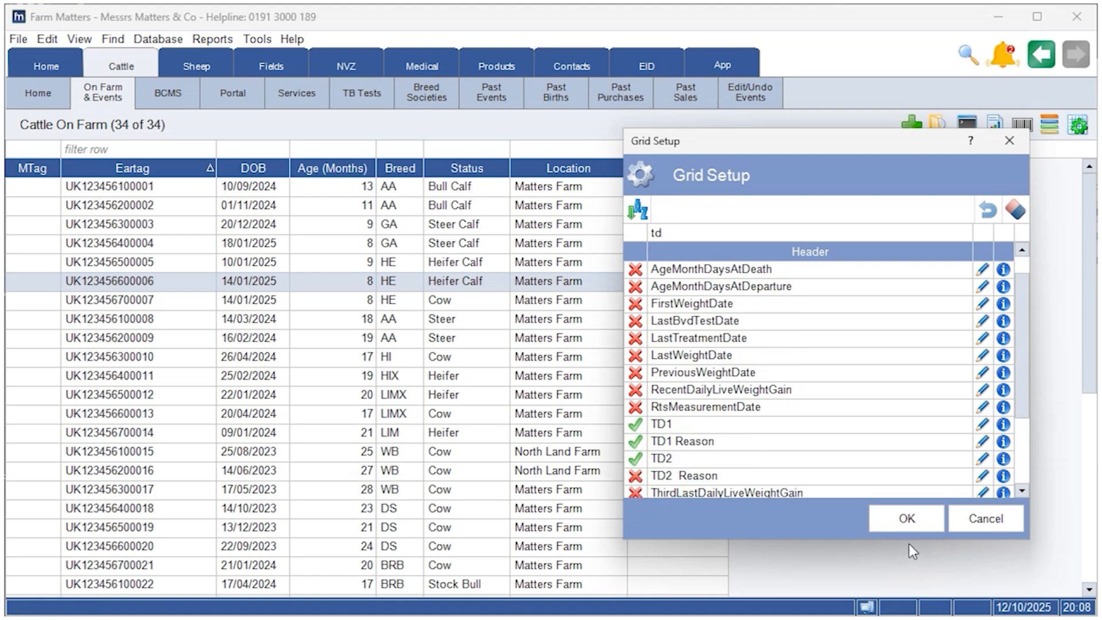
left_click(634, 476)
left_click(903, 523)
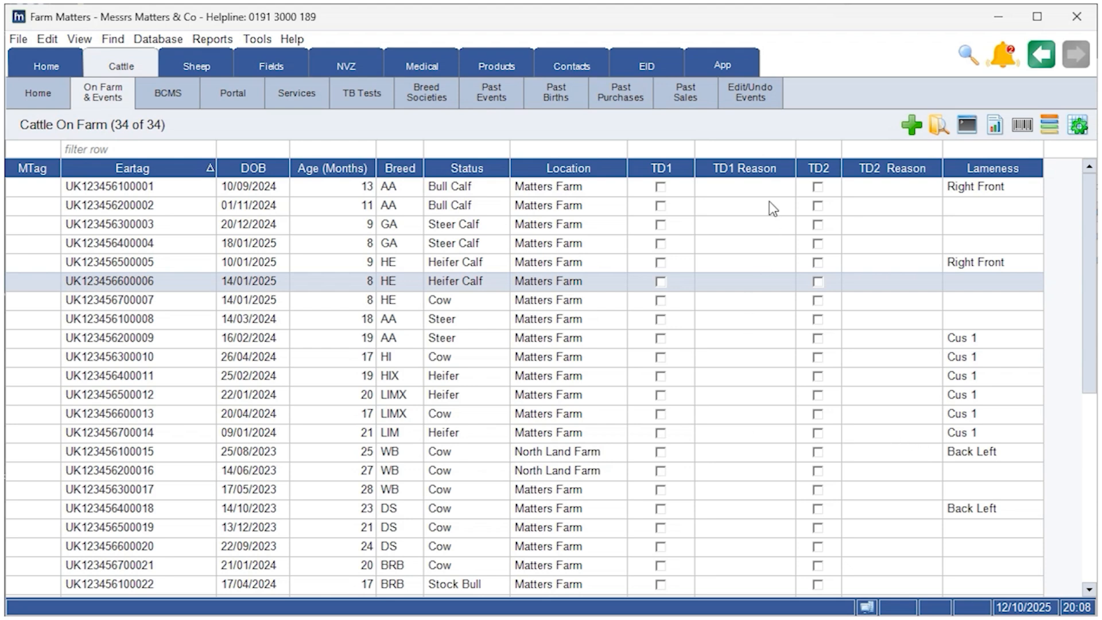
Rename the TD1 flag as Footrot through the TD1 Reason column's setup
right_click(745, 154)
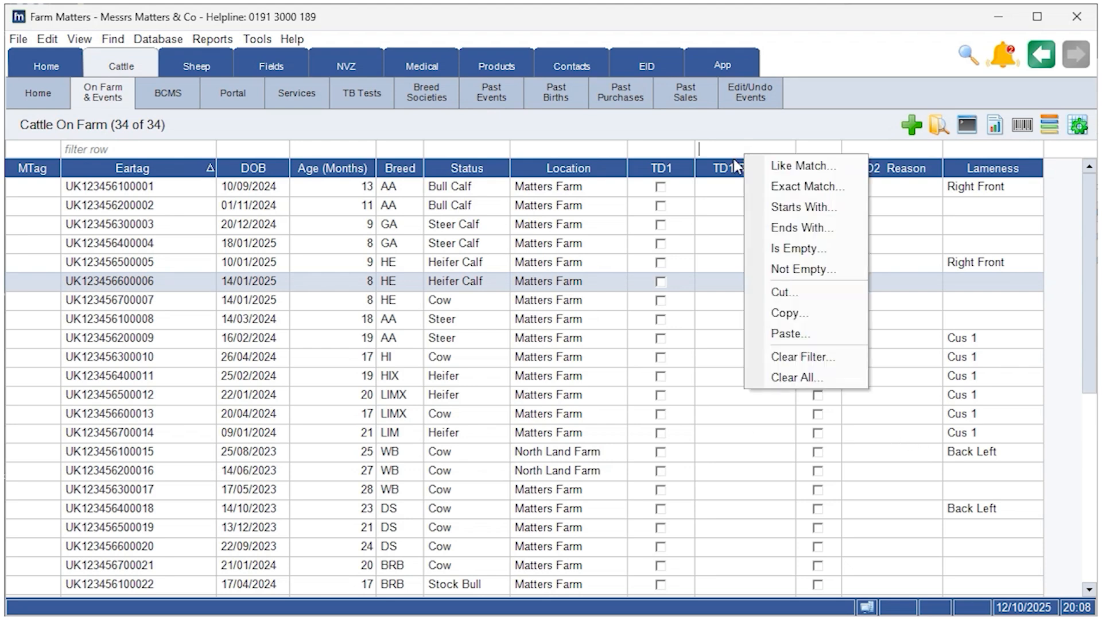
right_click(735, 167)
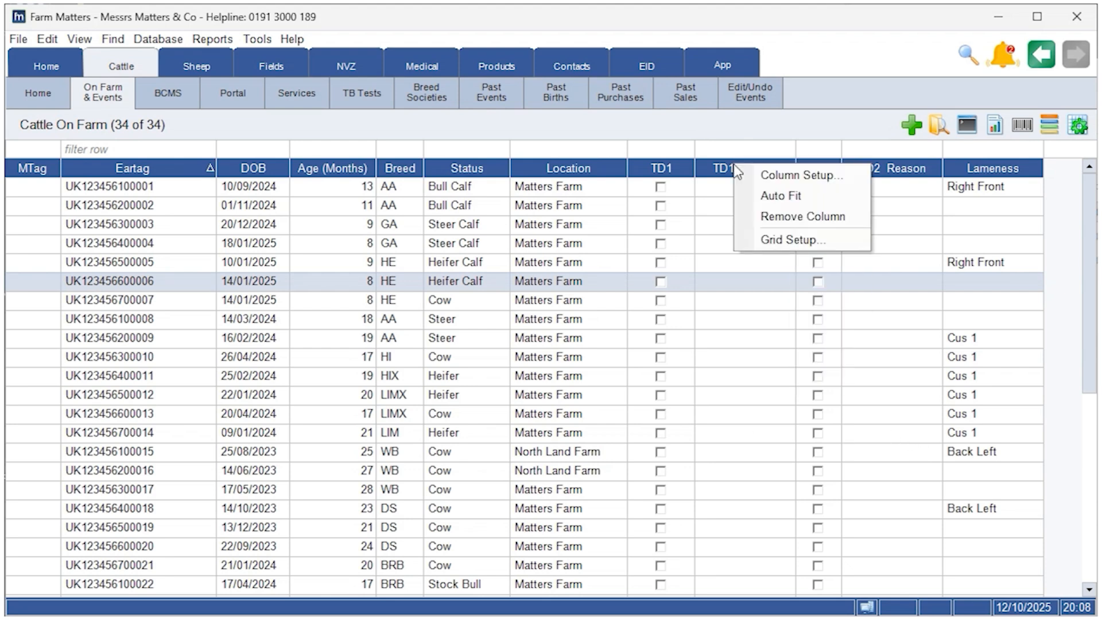
left_click(799, 179)
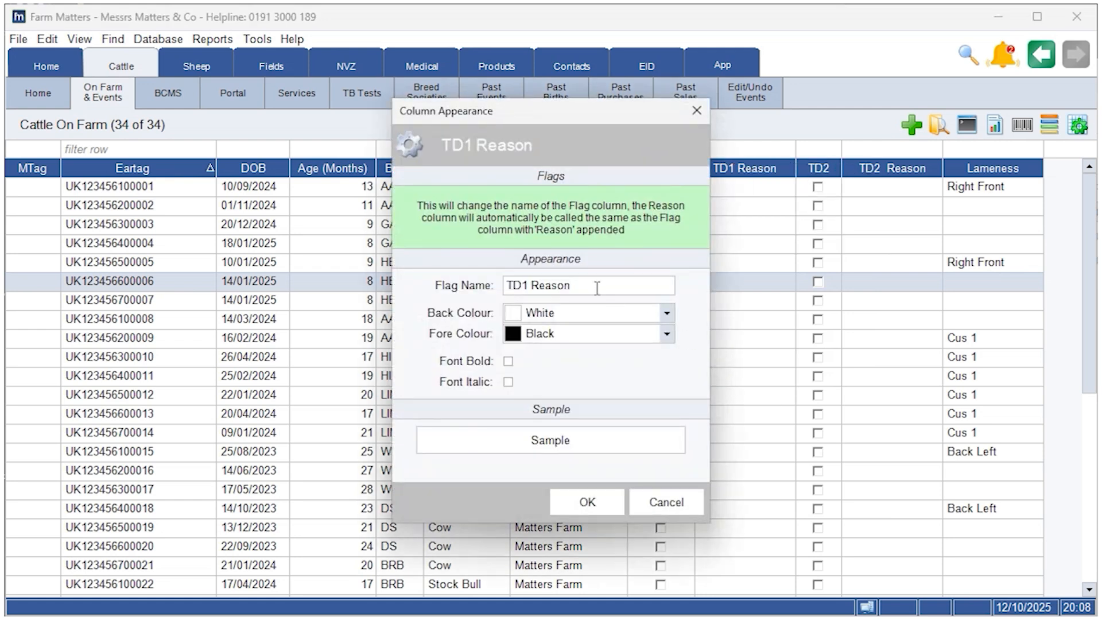
left_click_drag(596, 286, 491, 290)
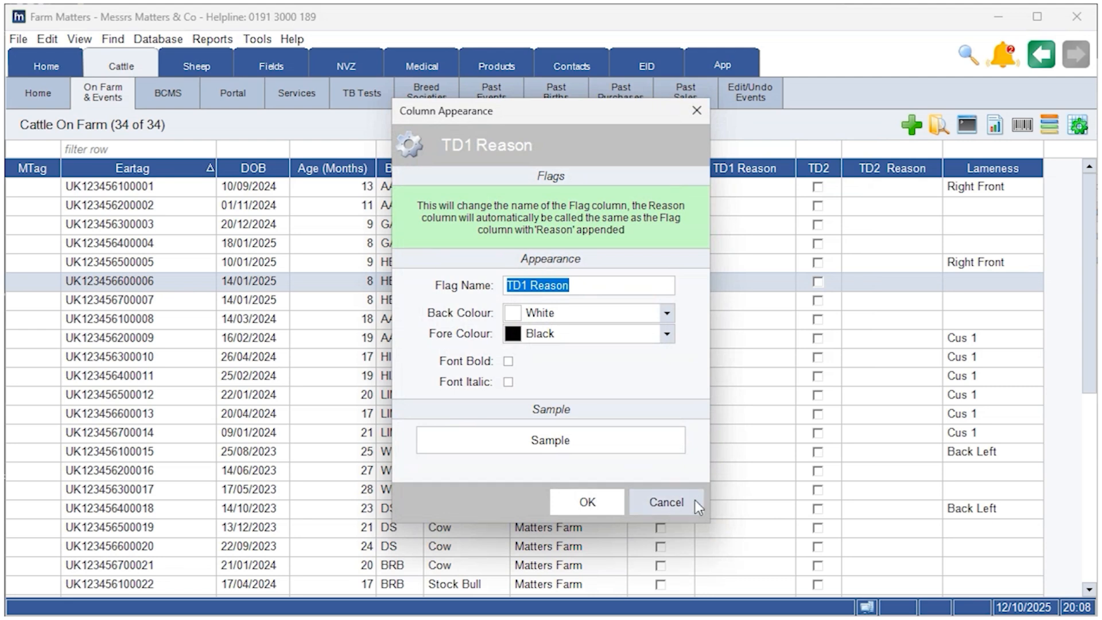
type("Footrot")
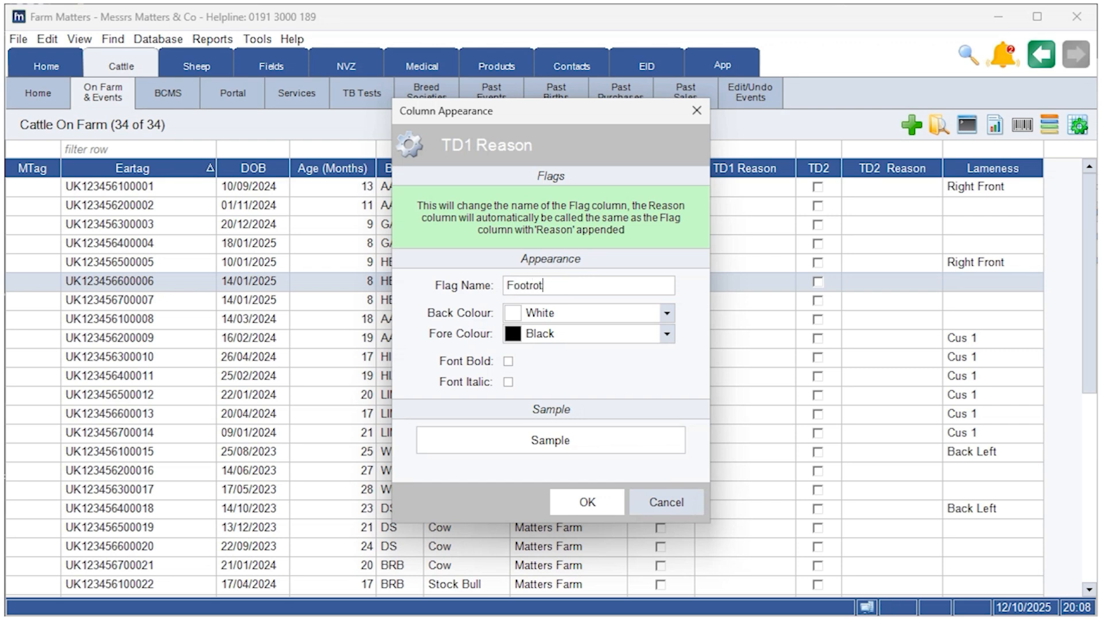
left_click(591, 498)
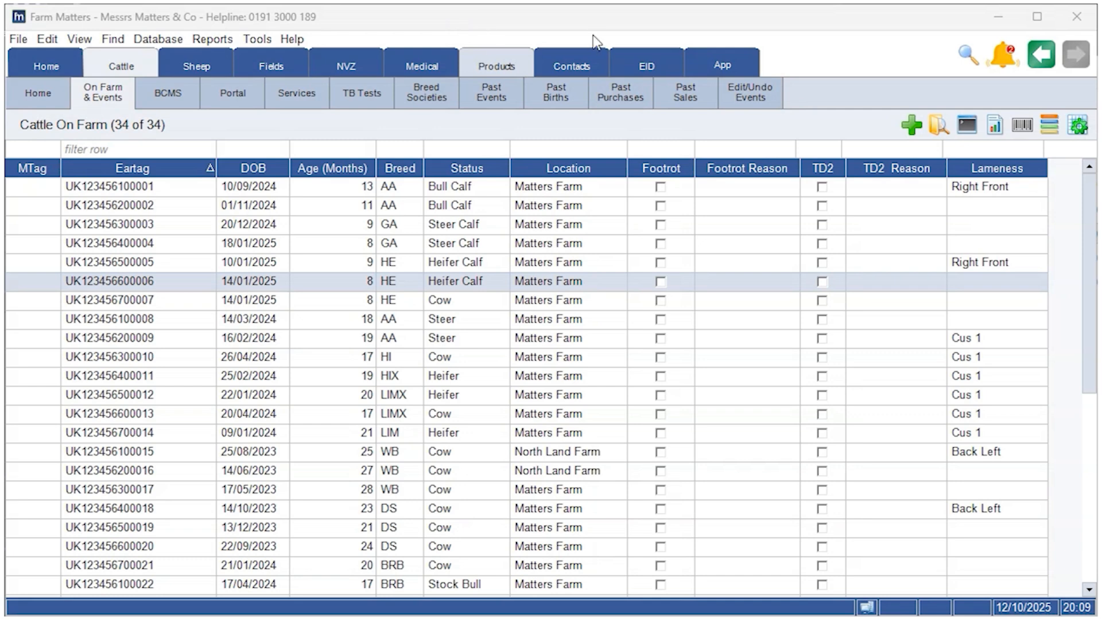
right_click(190, 281)
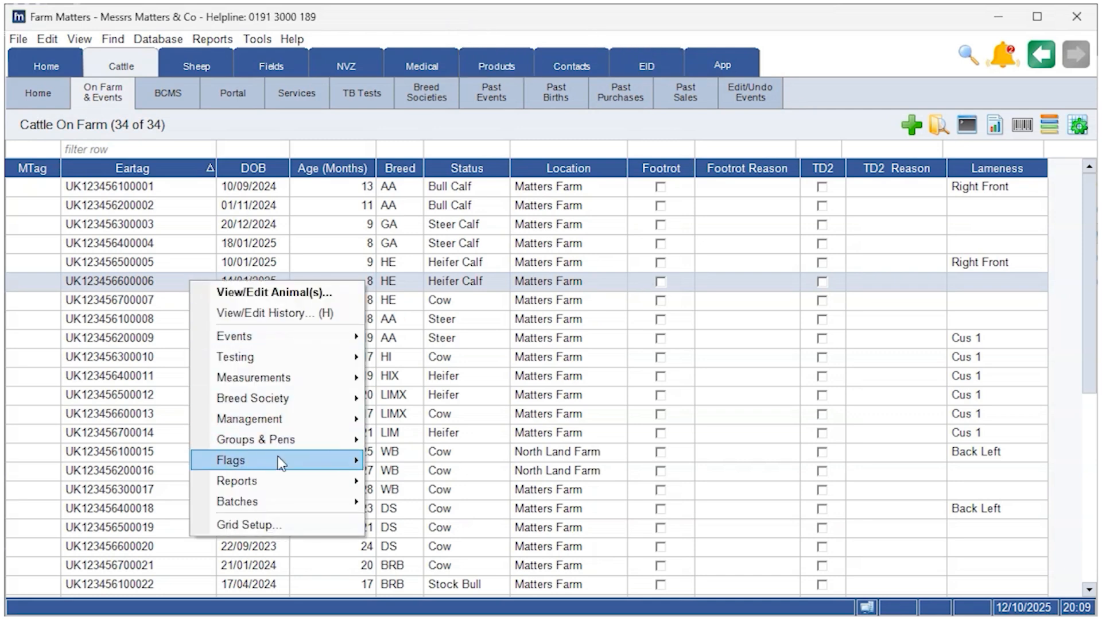
mouse_move(278, 459)
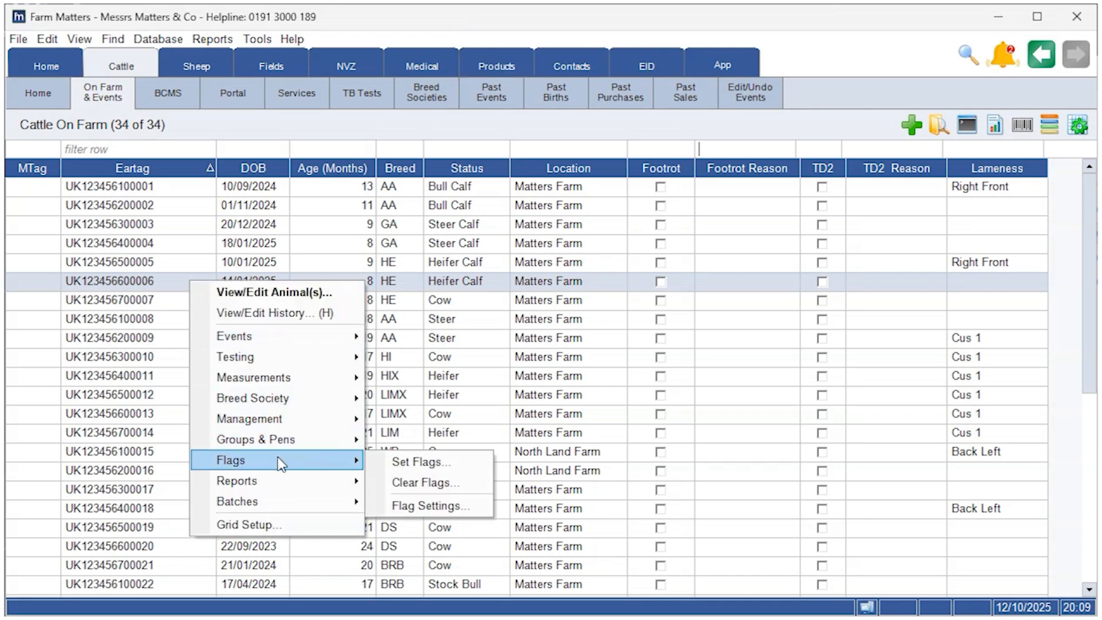
left_click(463, 463)
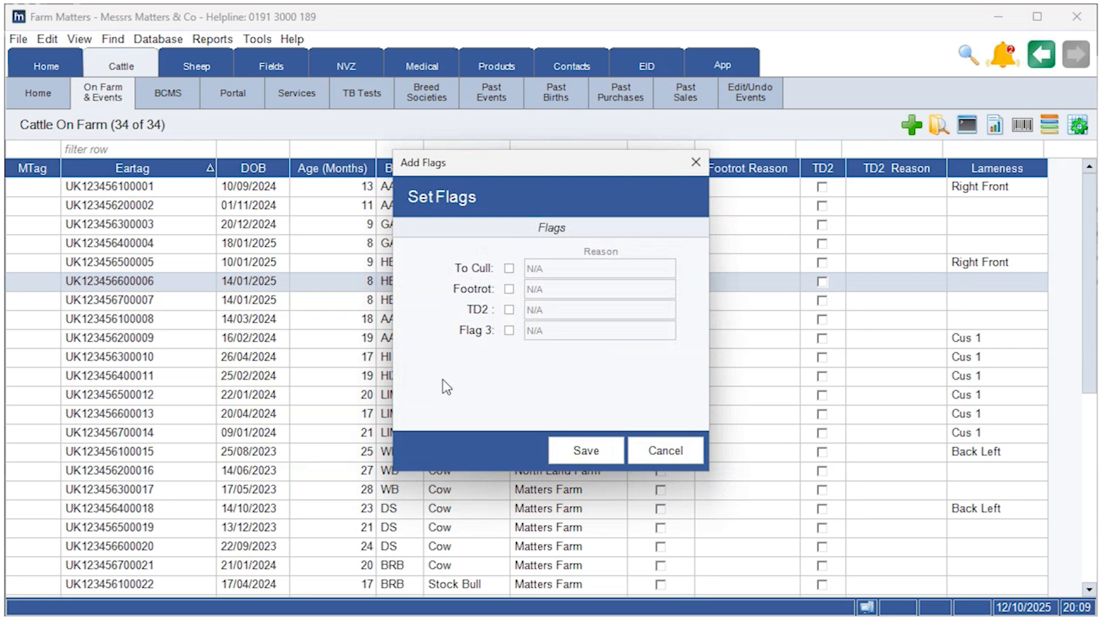
left_click(509, 289)
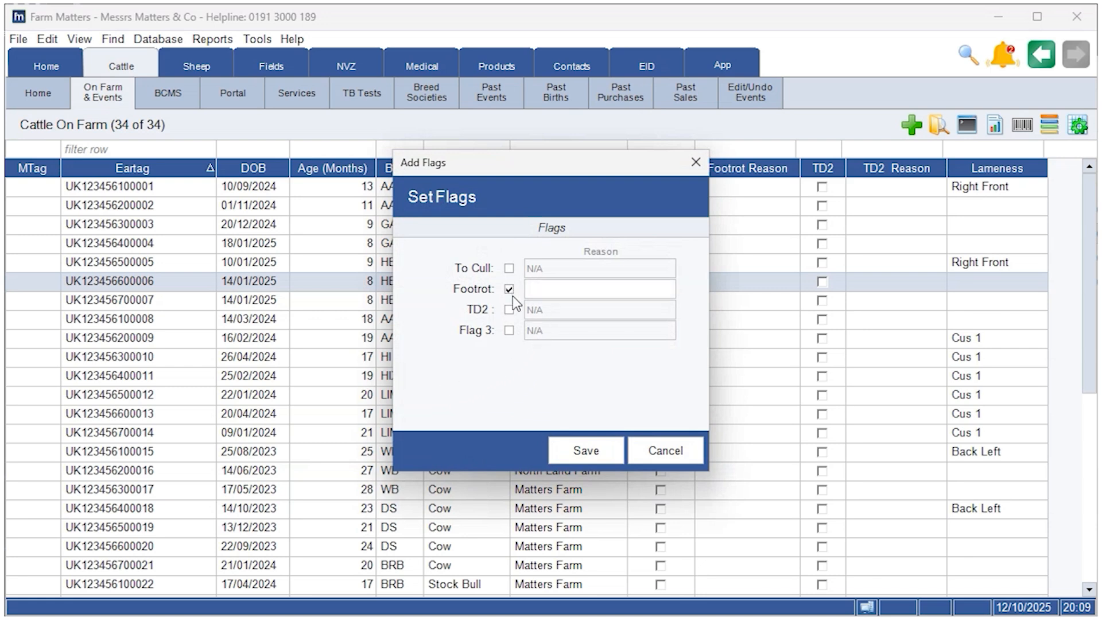
left_click(668, 290)
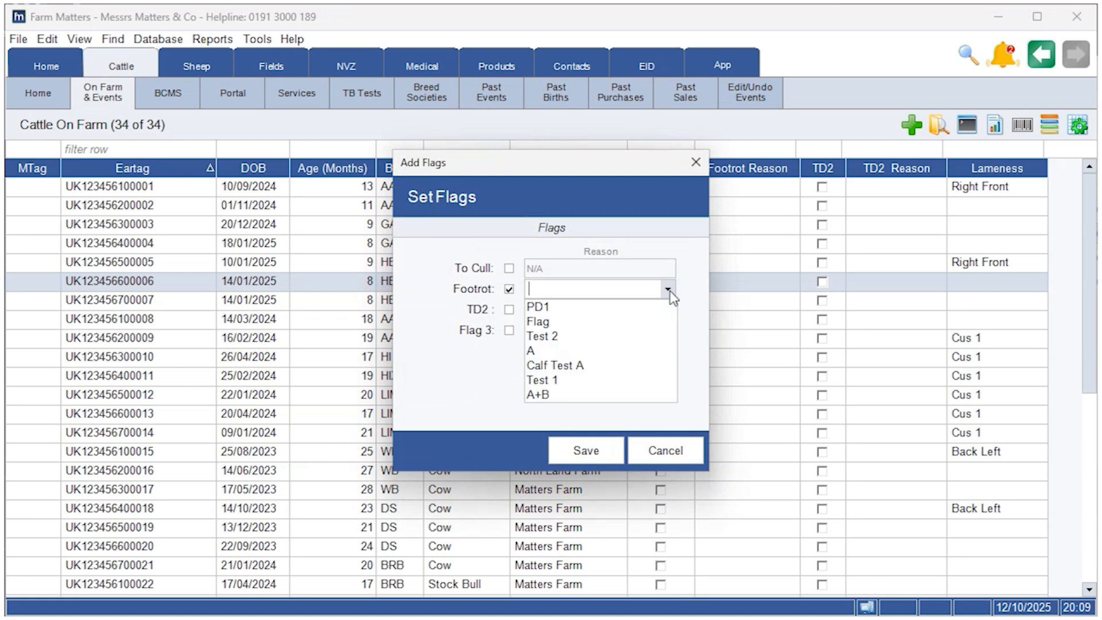
left_click(536, 425)
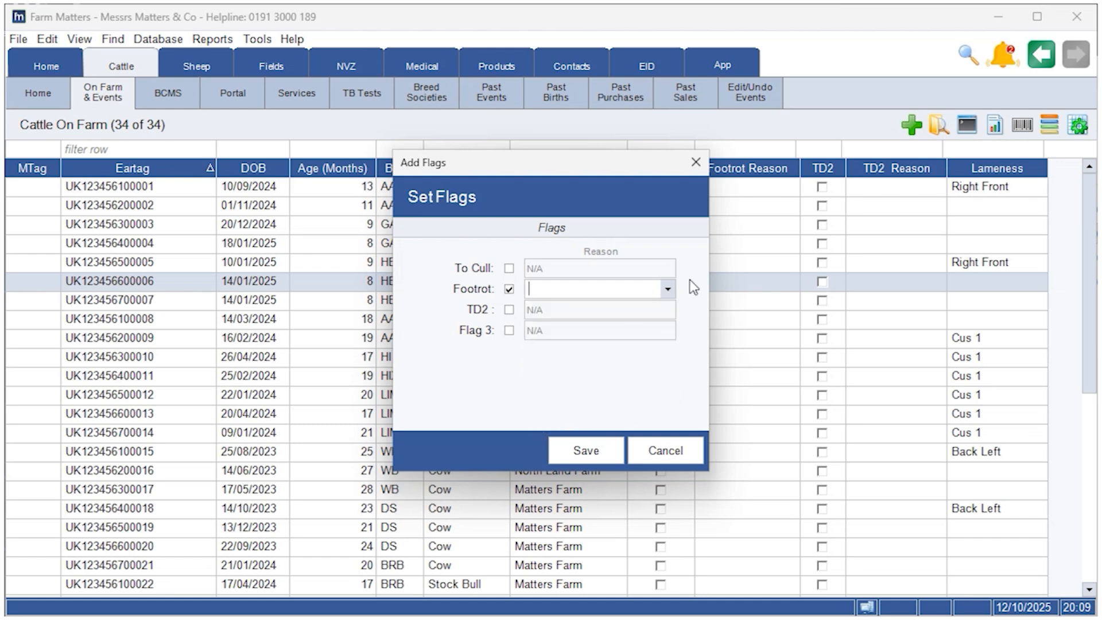
left_click(667, 291)
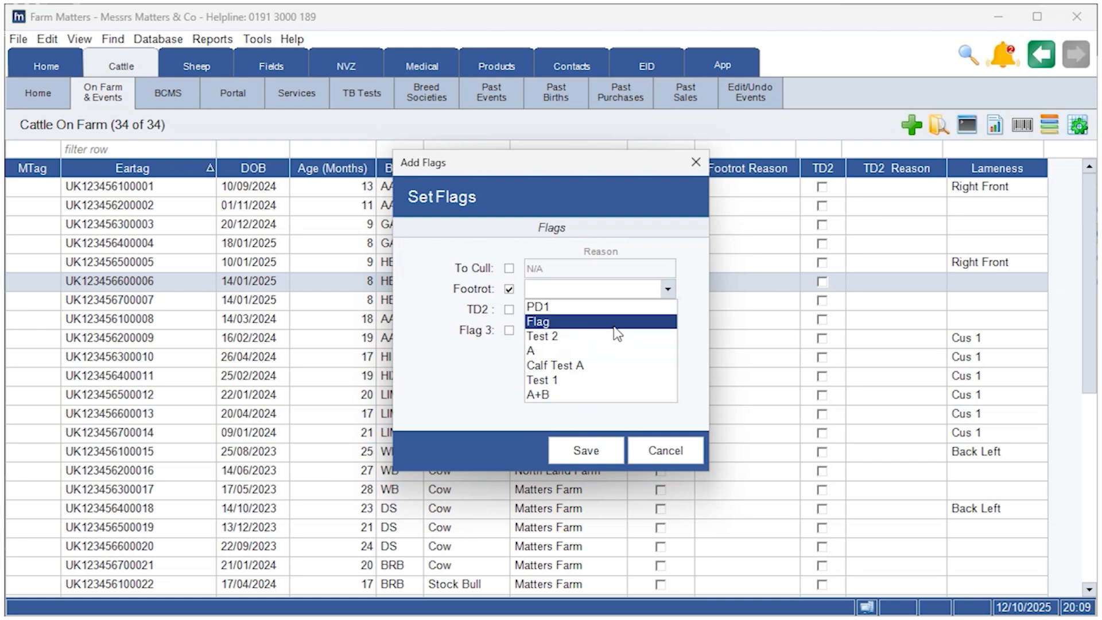
left_click(596, 351)
left_click(594, 459)
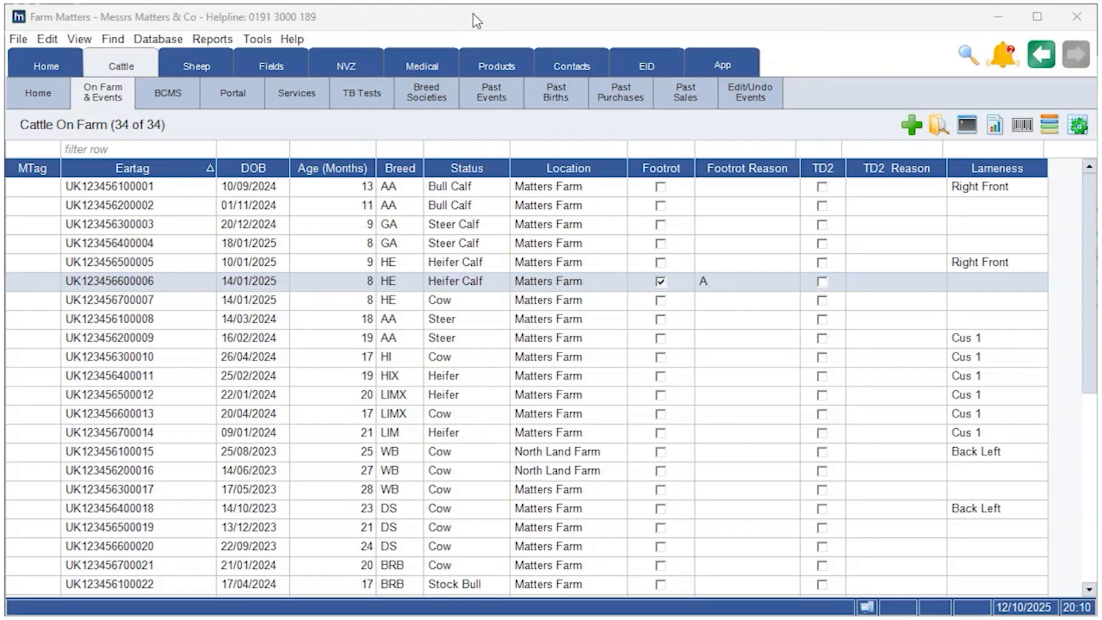
right_click(194, 288)
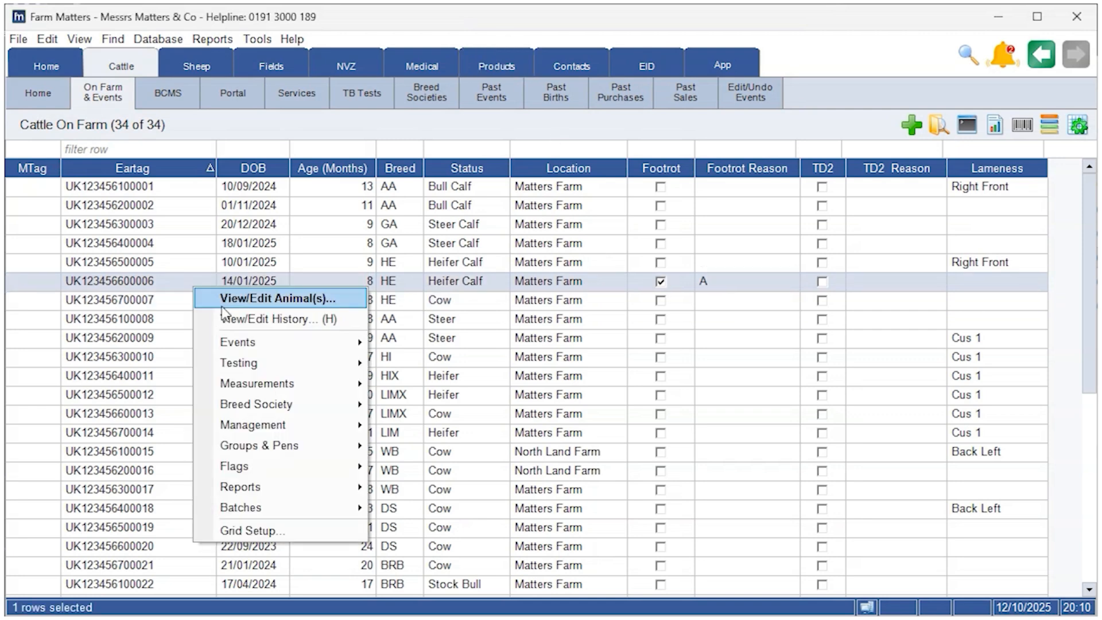
mouse_move(310, 466)
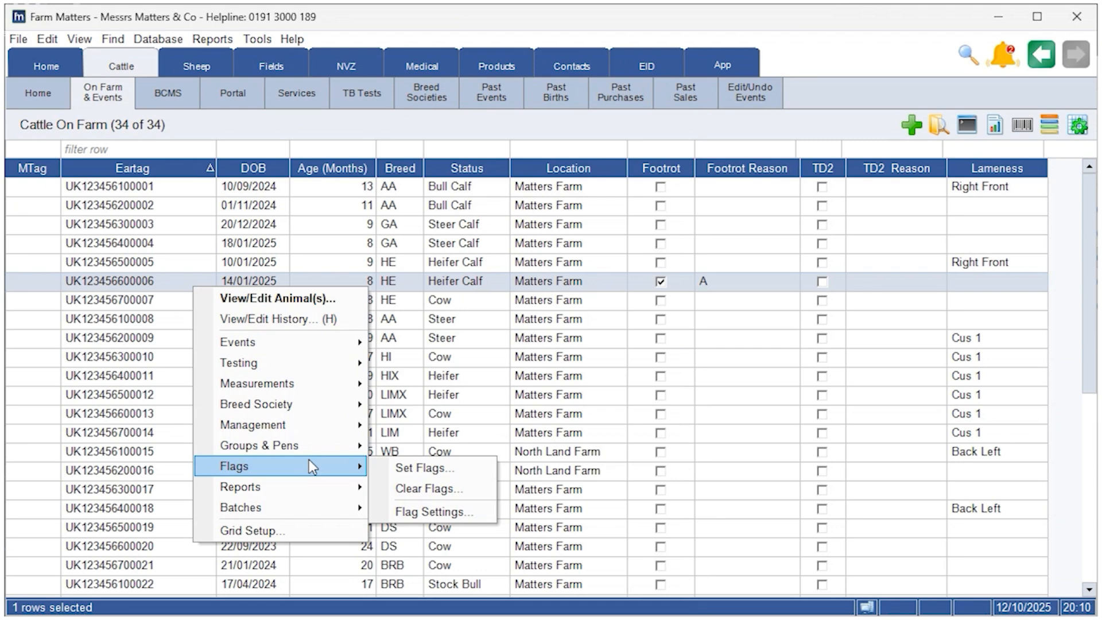
left_click(453, 492)
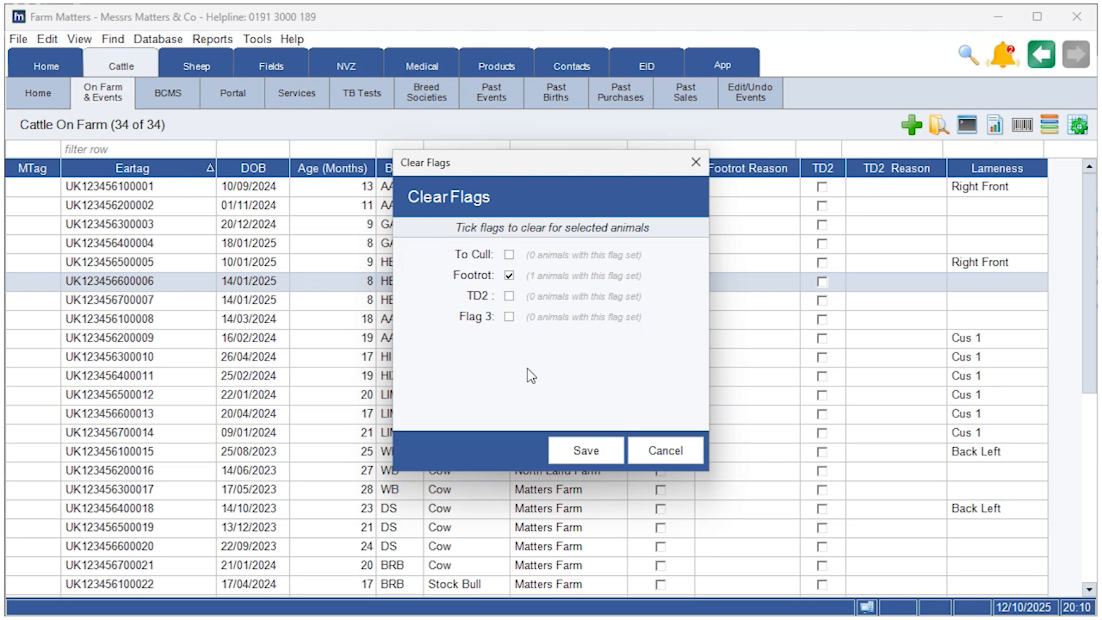
left_click(584, 451)
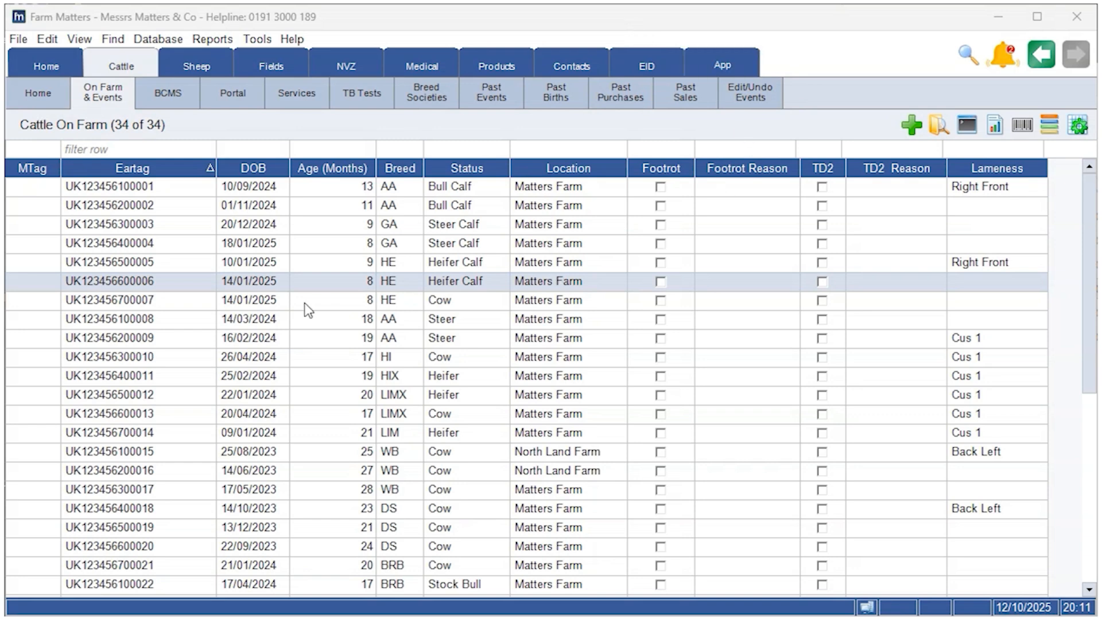
right_click(146, 191)
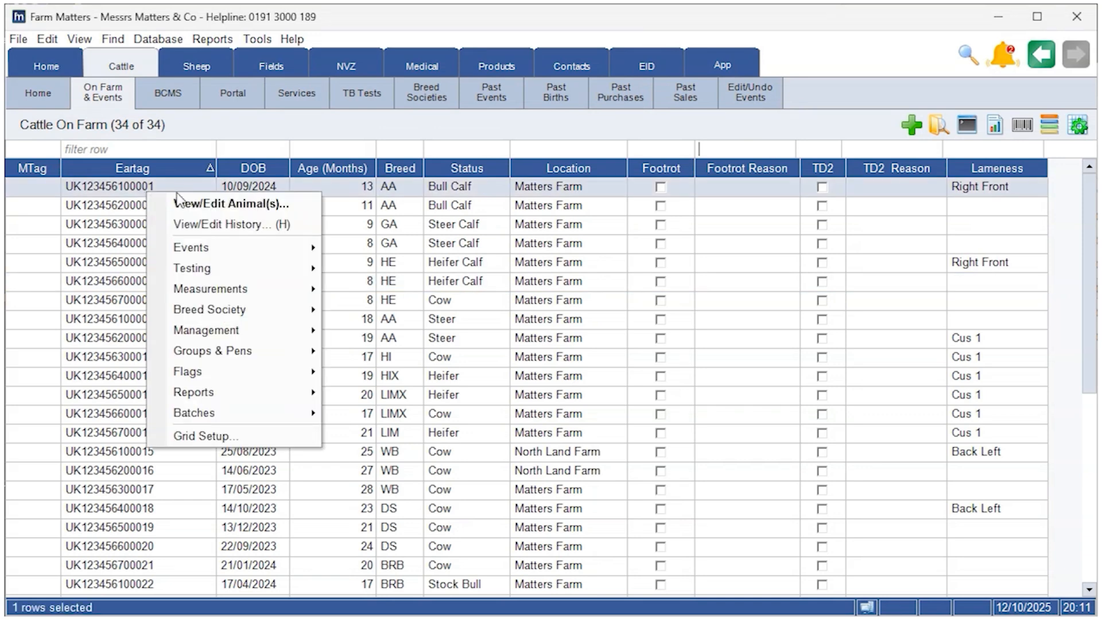
left_click(247, 204)
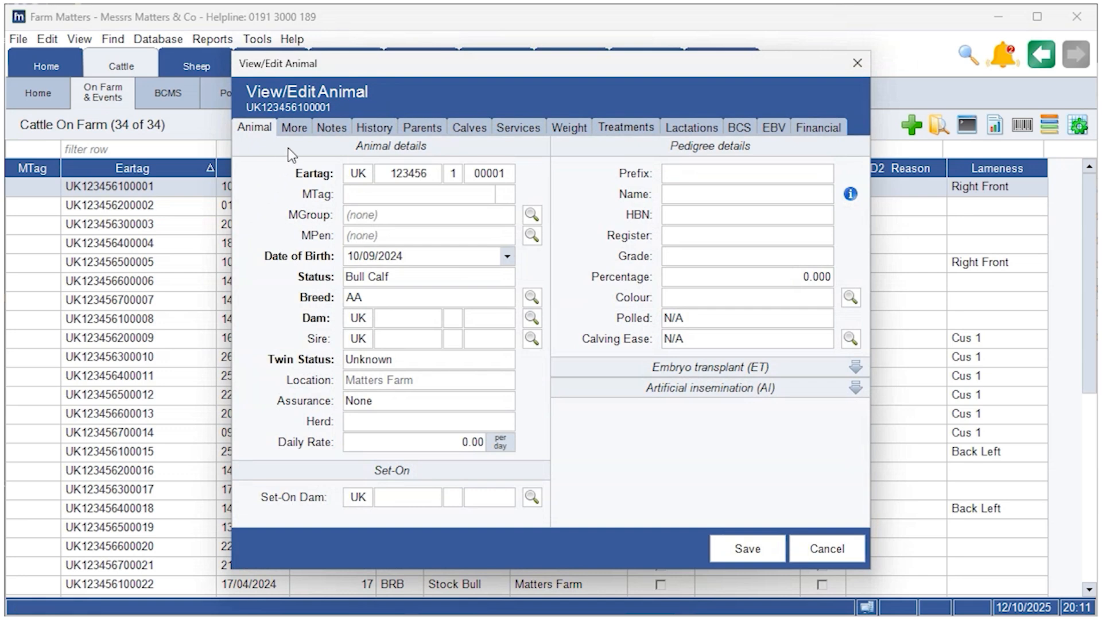
left_click(293, 129)
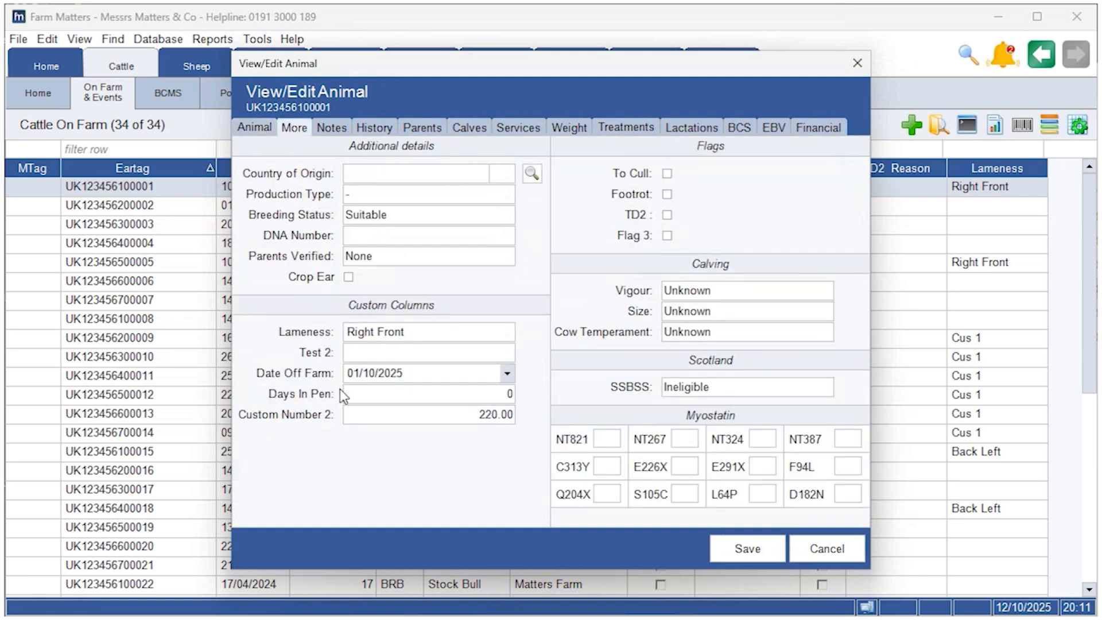
left_click(667, 195)
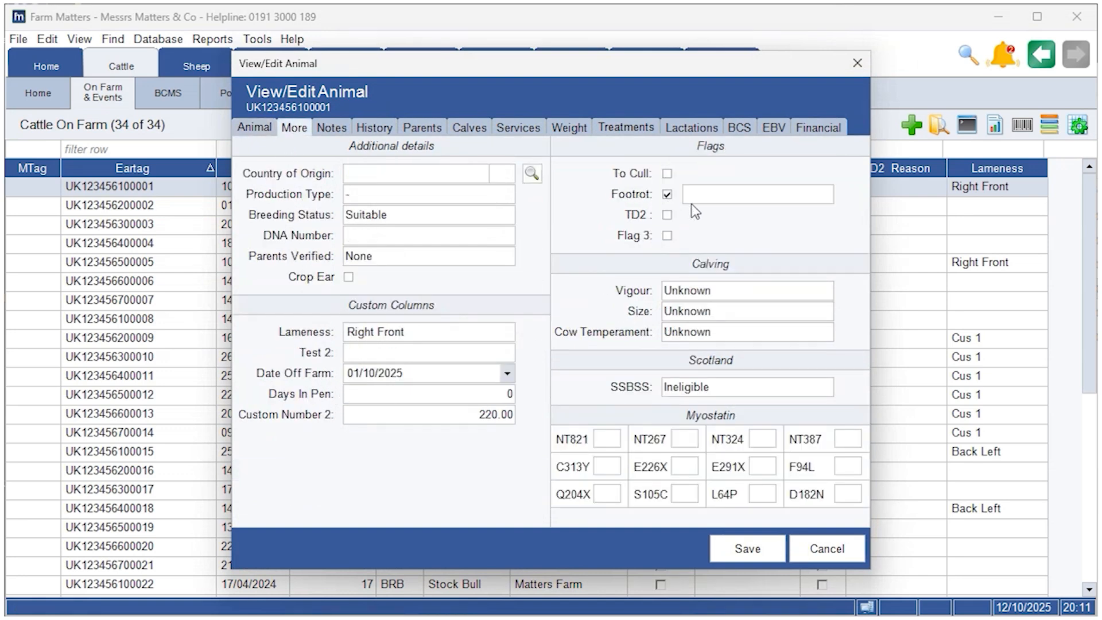
left_click(826, 194)
left_click(759, 253)
left_click(754, 545)
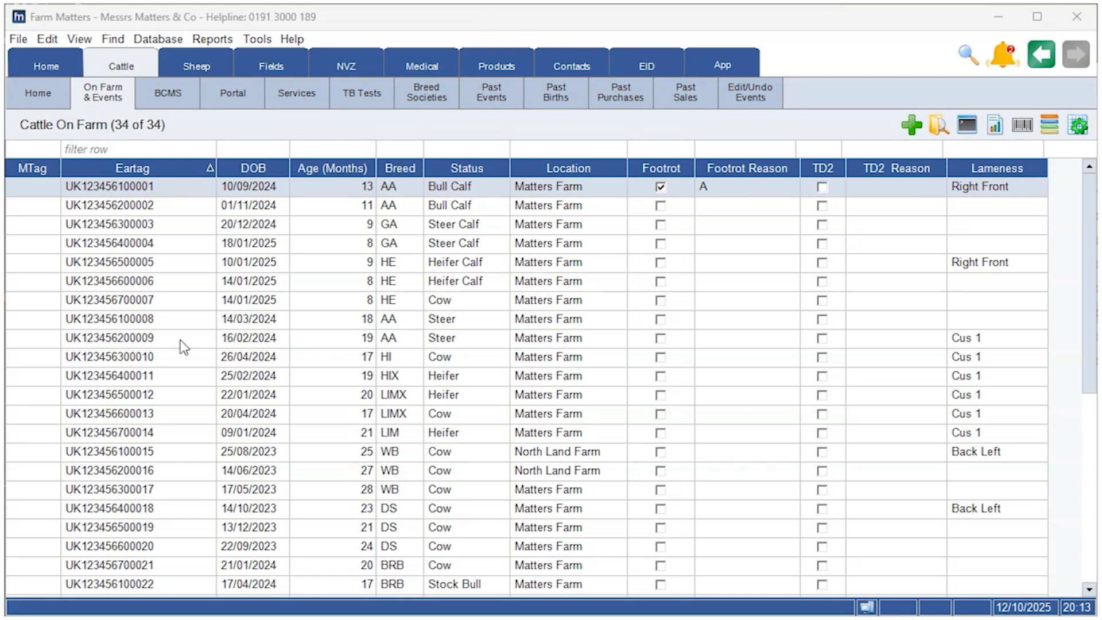
right_click(166, 569)
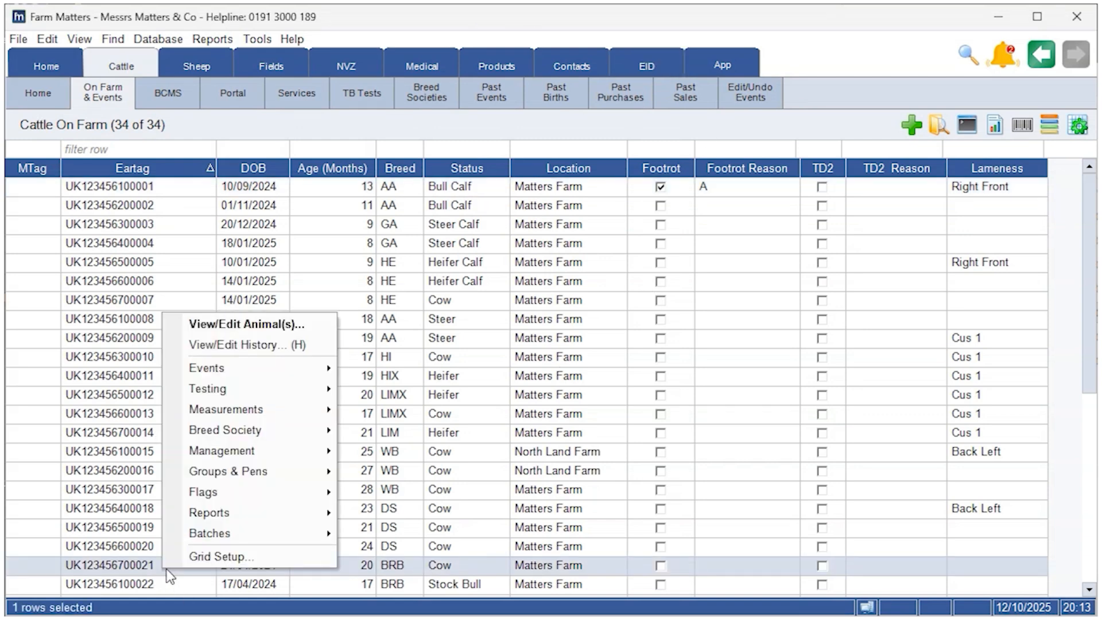
mouse_move(267, 374)
left_click(385, 370)
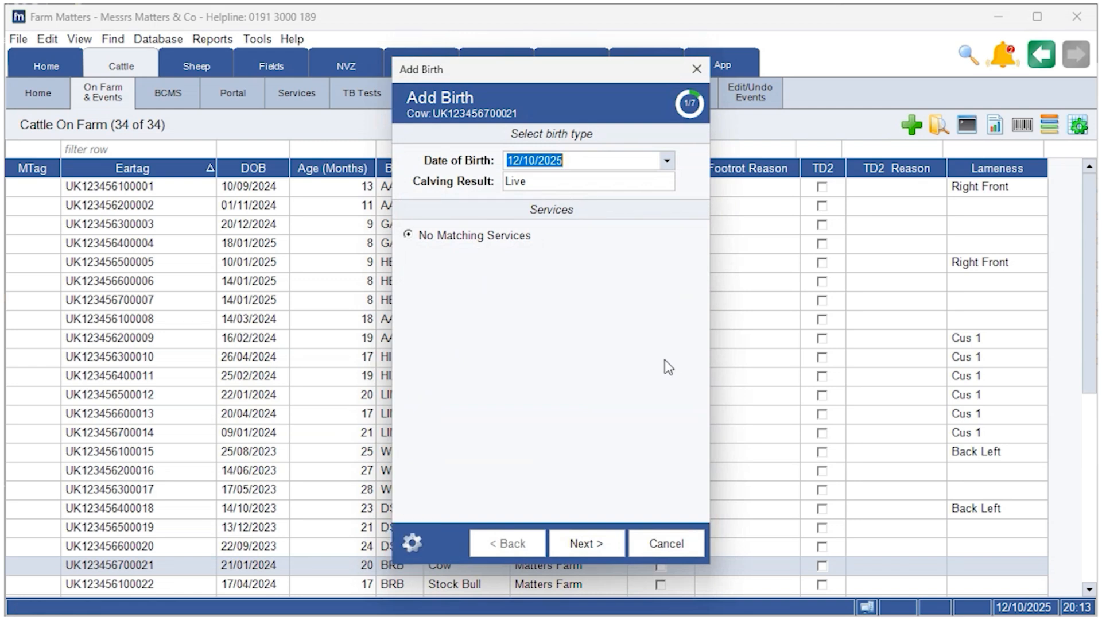
left_click(411, 542)
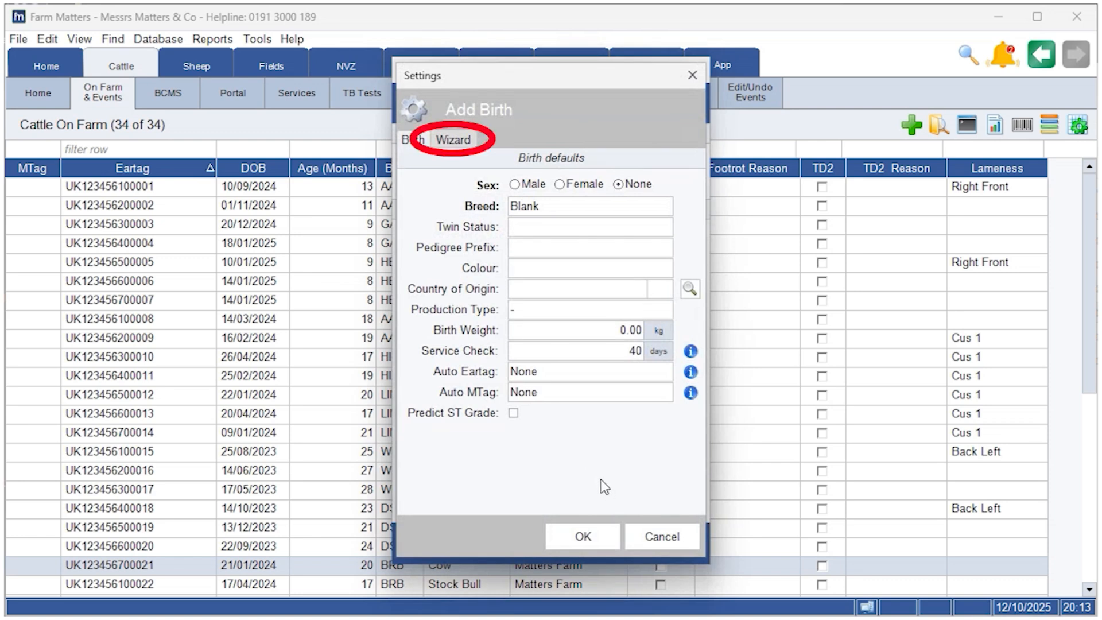
left_click(454, 140)
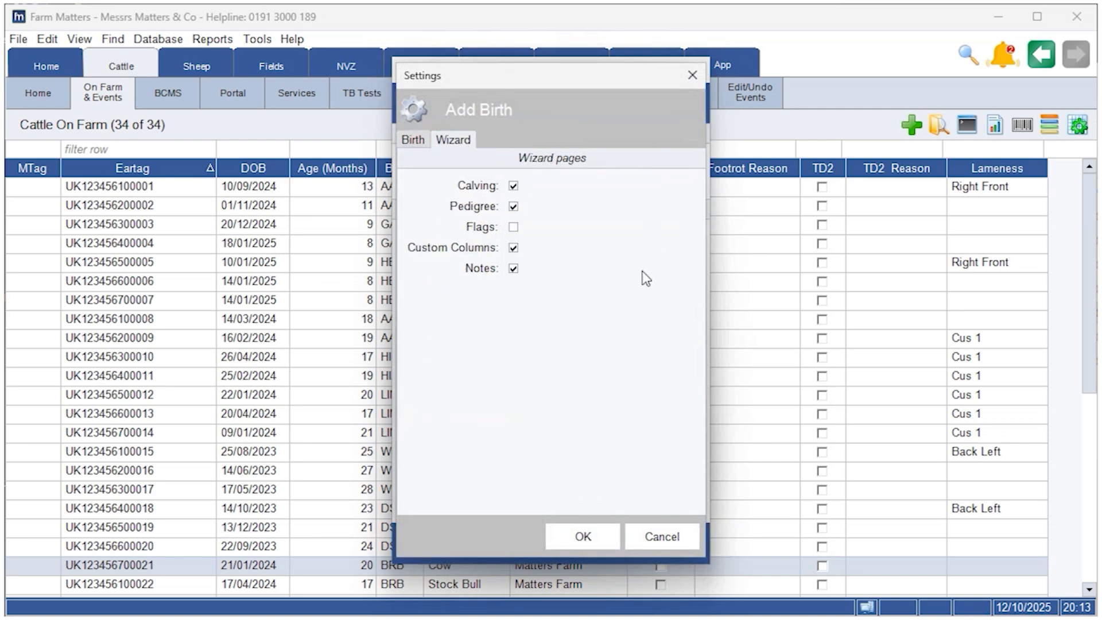
left_click(514, 227)
left_click(612, 537)
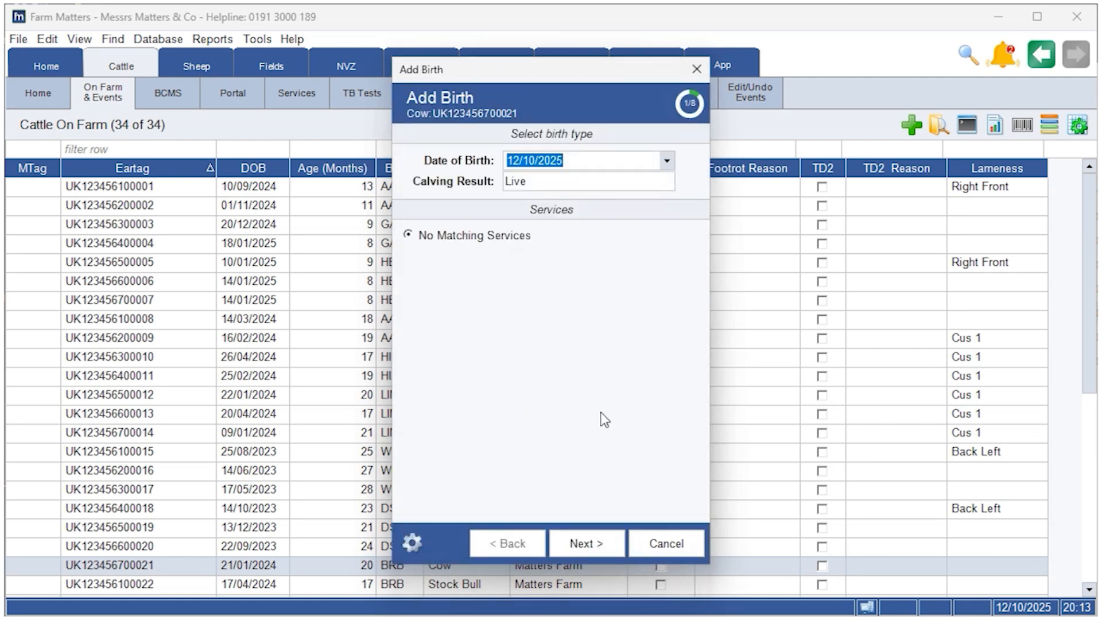
left_click(600, 534)
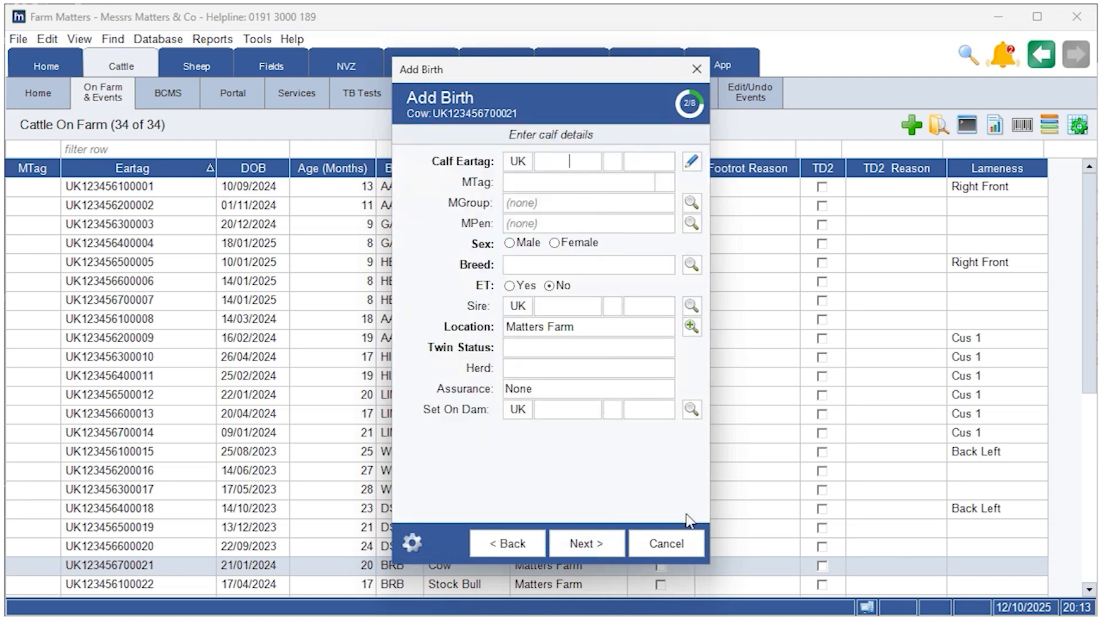
type("35")
type("43")
type("43 ")
type("2 ")
type("35")
type("455")
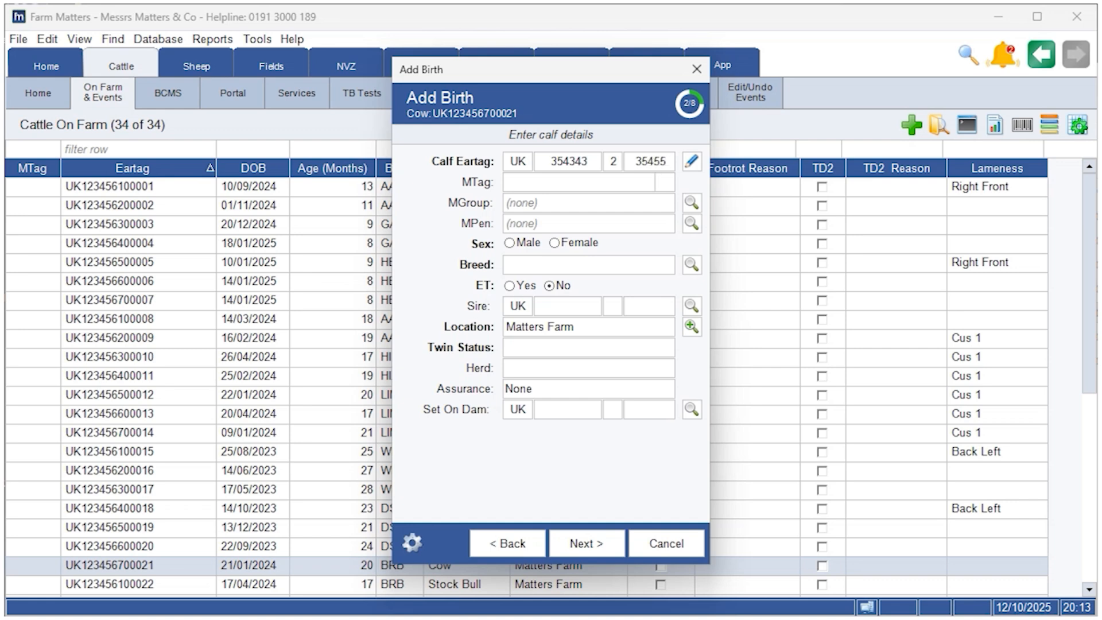
Set the calf's sex to Male, breed to AA and twin status to Single
left_click(524, 243)
left_click(591, 284)
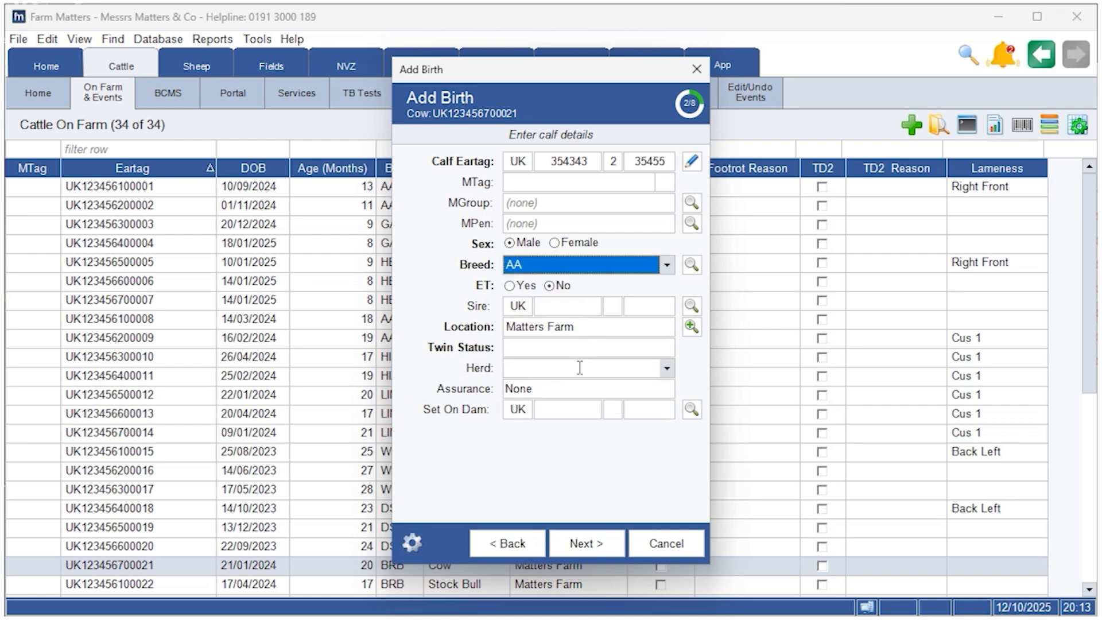
left_click(551, 350)
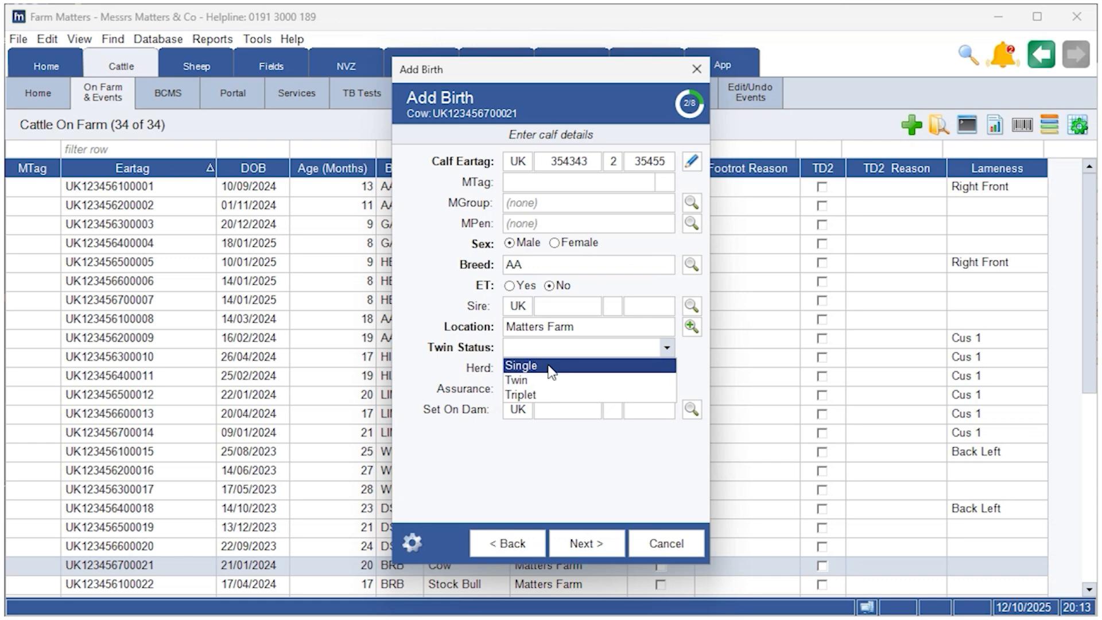
left_click(550, 366)
left_click(586, 545)
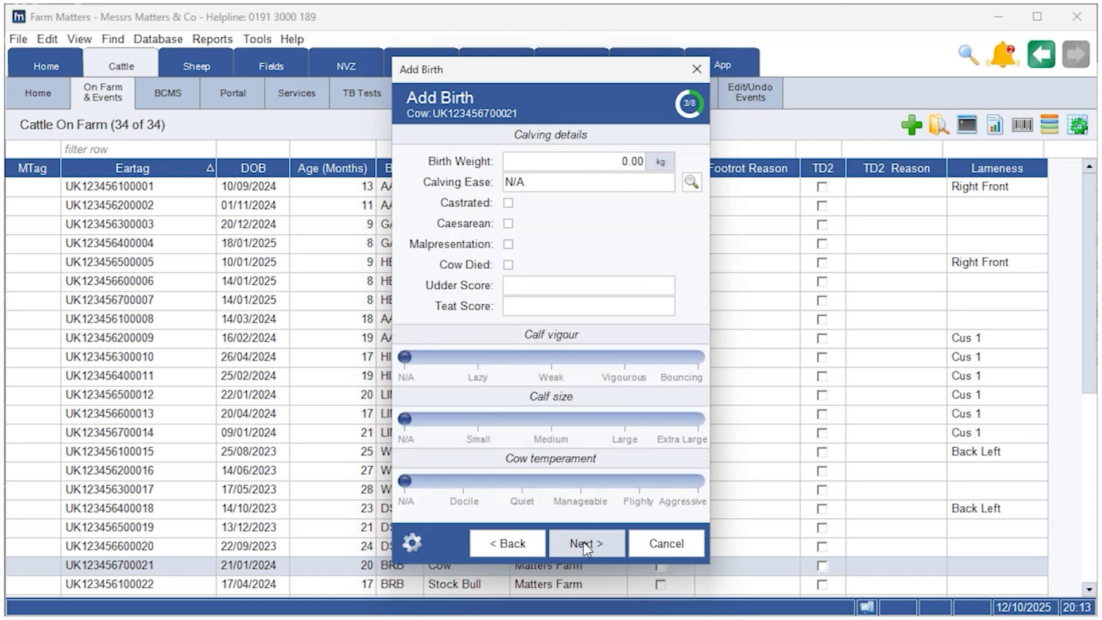
Skip the calving and pedigree details and set the calf's Footrot flag with reason A
left_click(584, 544)
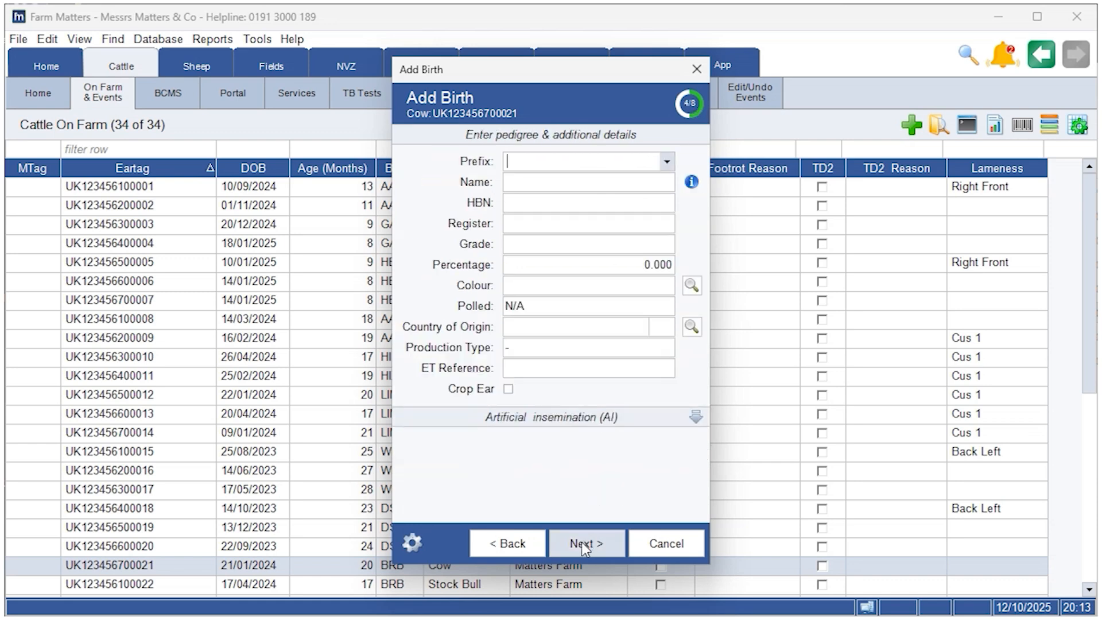
left_click(581, 542)
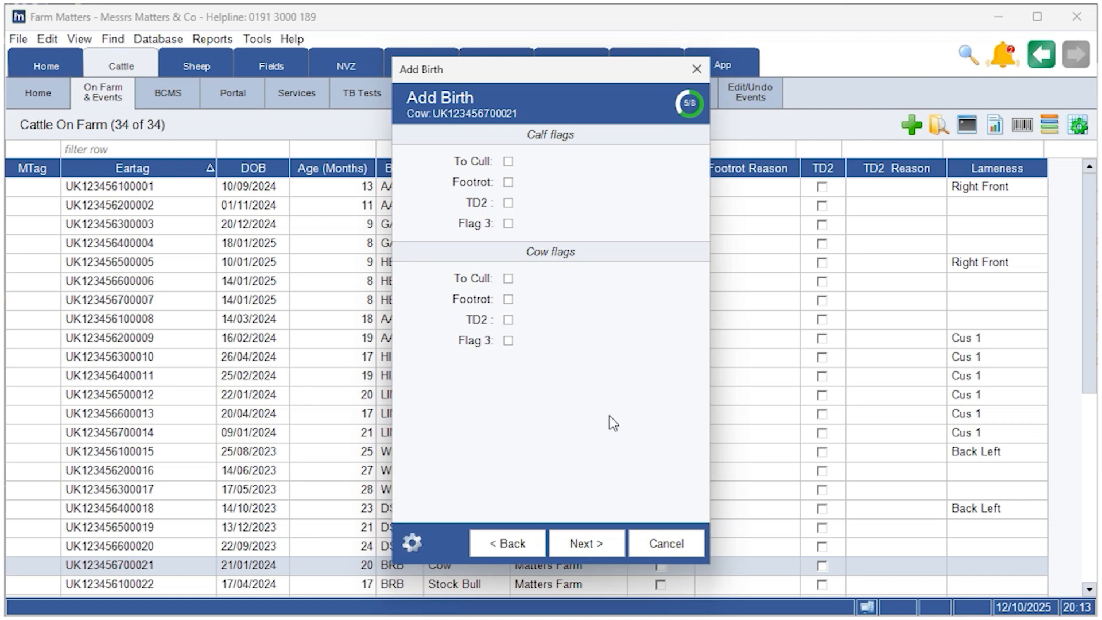
left_click(509, 182)
left_click(666, 182)
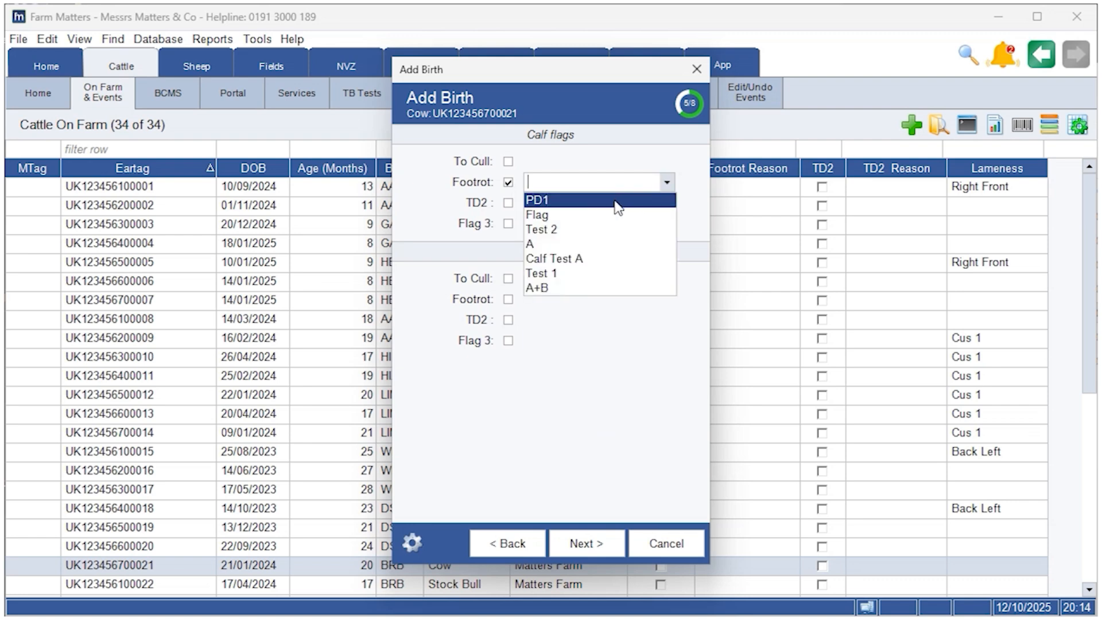
left_click(594, 242)
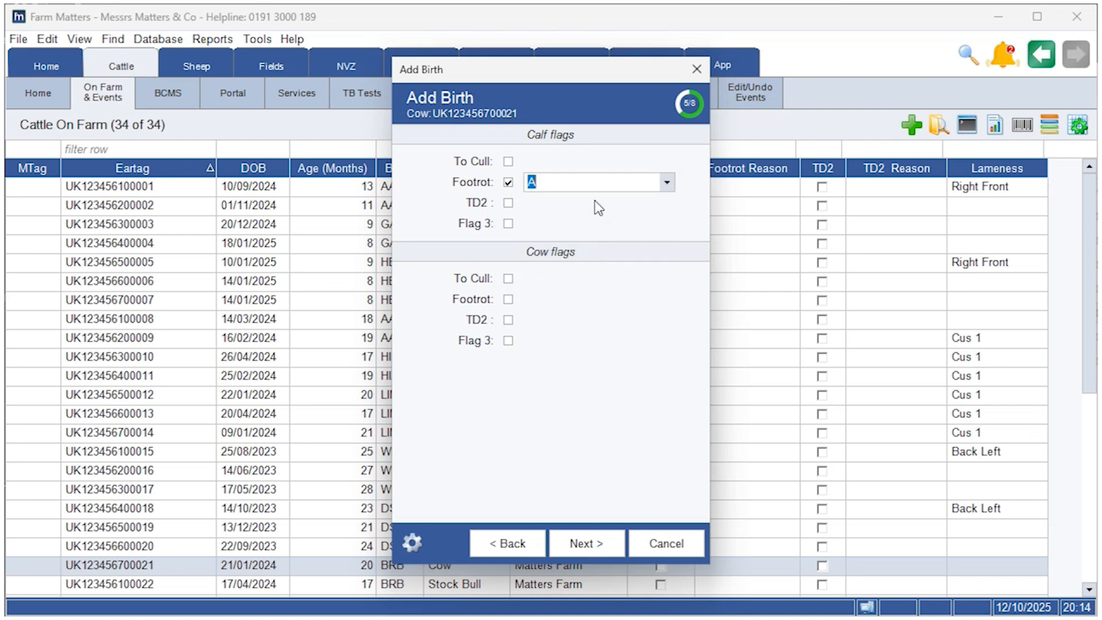
Leave the custom columns and notes unchanged and finish recording the birth with BCMS submission included
left_click(594, 540)
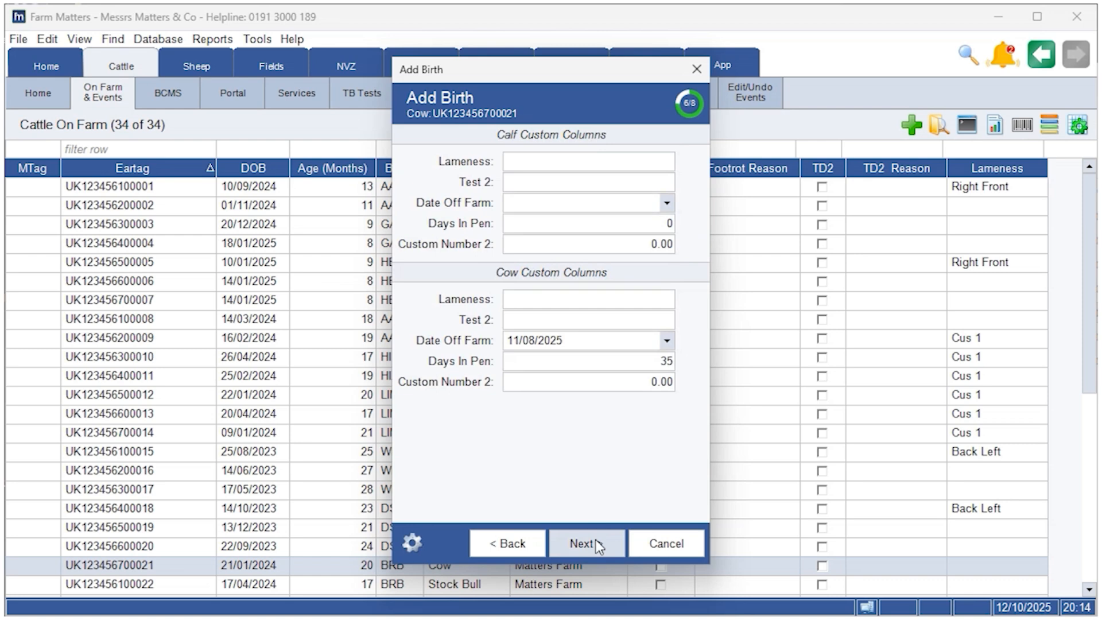
left_click(594, 540)
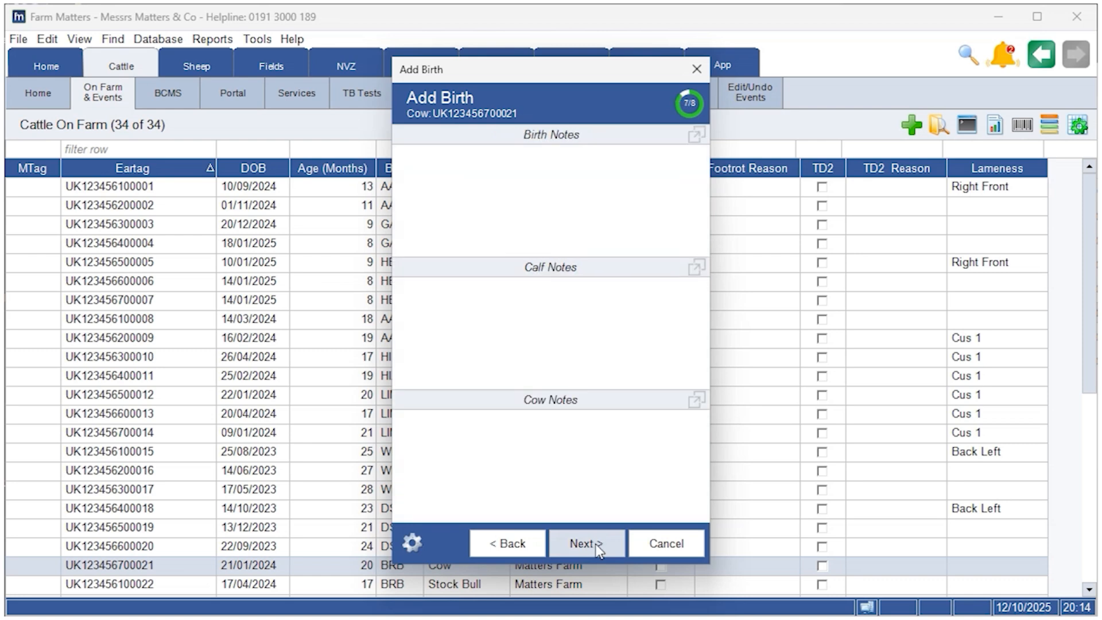
left_click(594, 543)
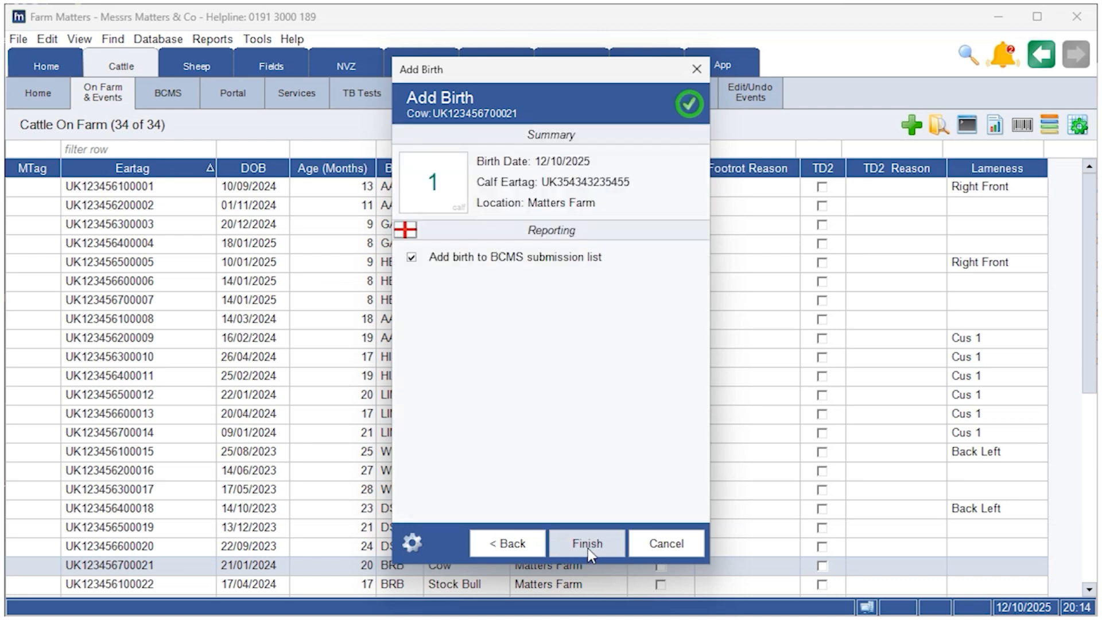
left_click(587, 544)
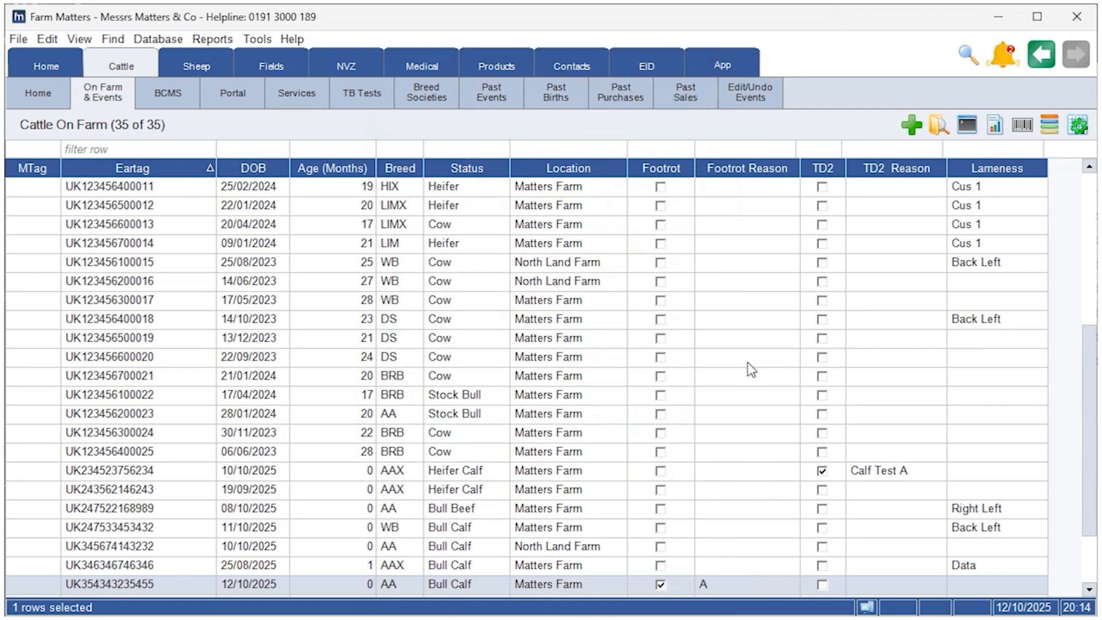